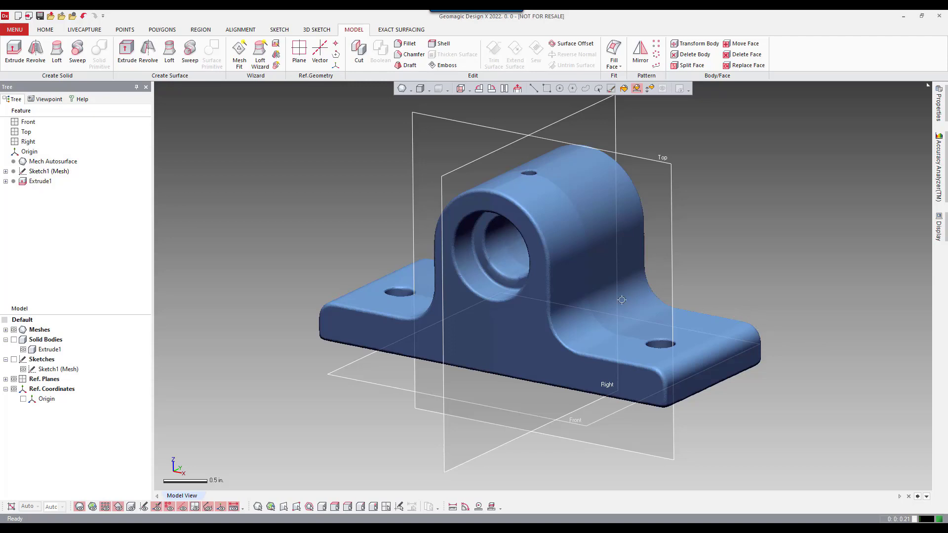
# Preview the mesh with triangle edges visible, then return it to plain shaded display.
pyautogui.moveTo(525, 314); pyautogui.dragTo(568, 304, button='right')
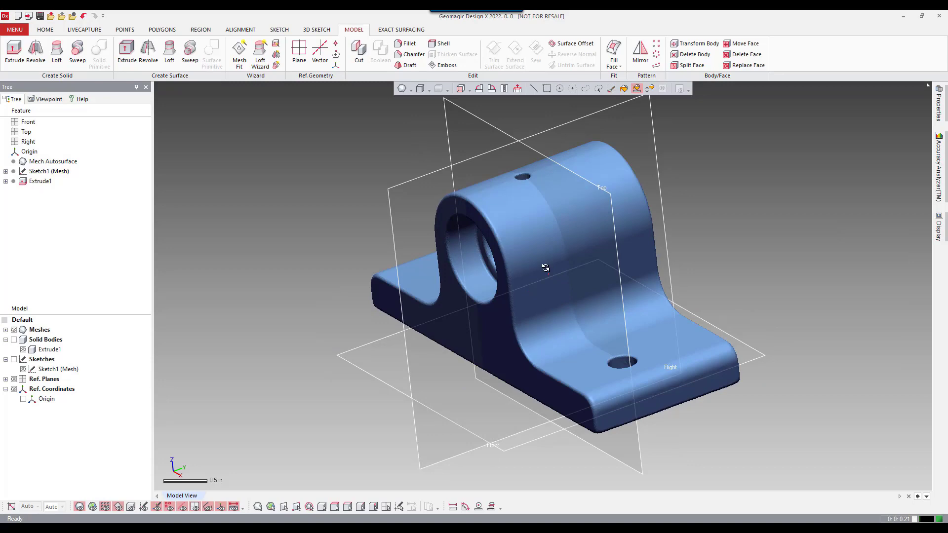
pyautogui.moveTo(546, 270); pyautogui.dragTo(557, 246, button='right')
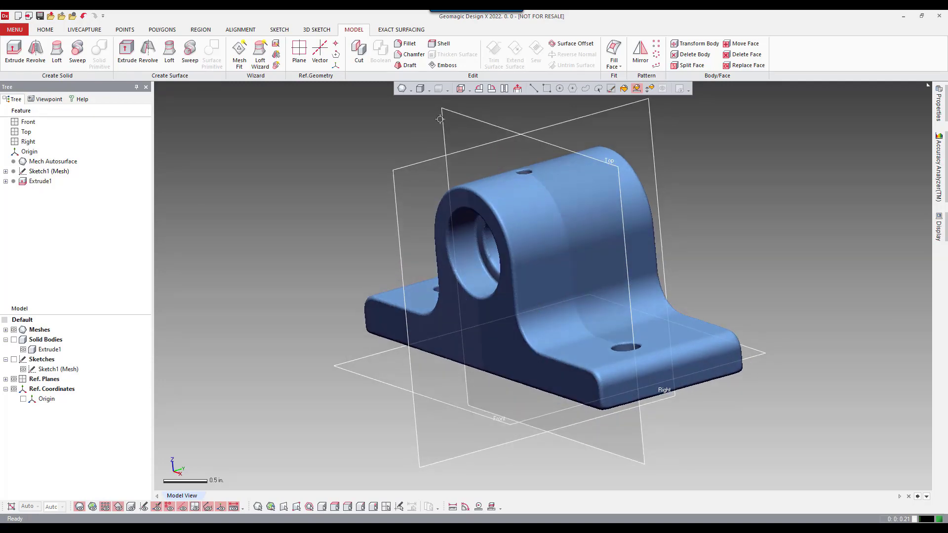
pyautogui.click(411, 90)
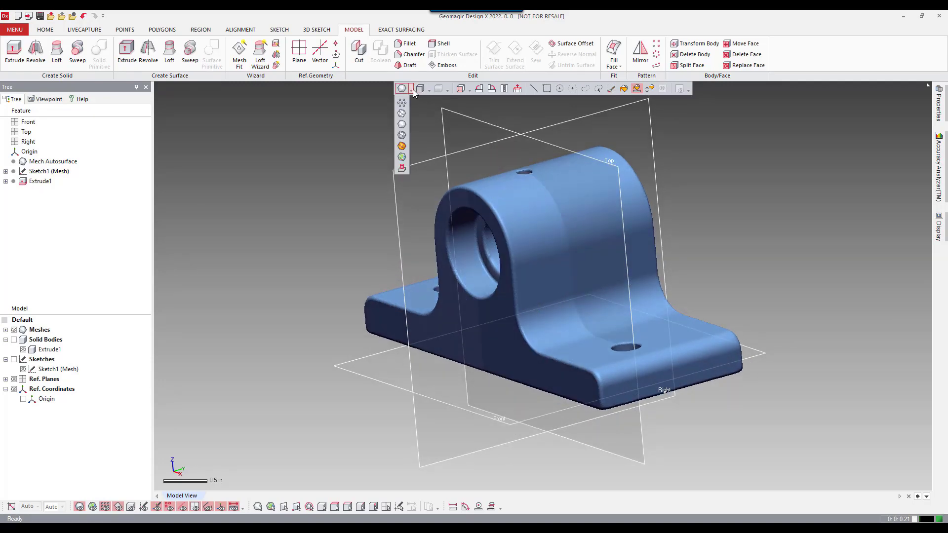
pyautogui.click(403, 138)
pyautogui.scroll(4, 540, 214)
pyautogui.scroll(8, 540, 214)
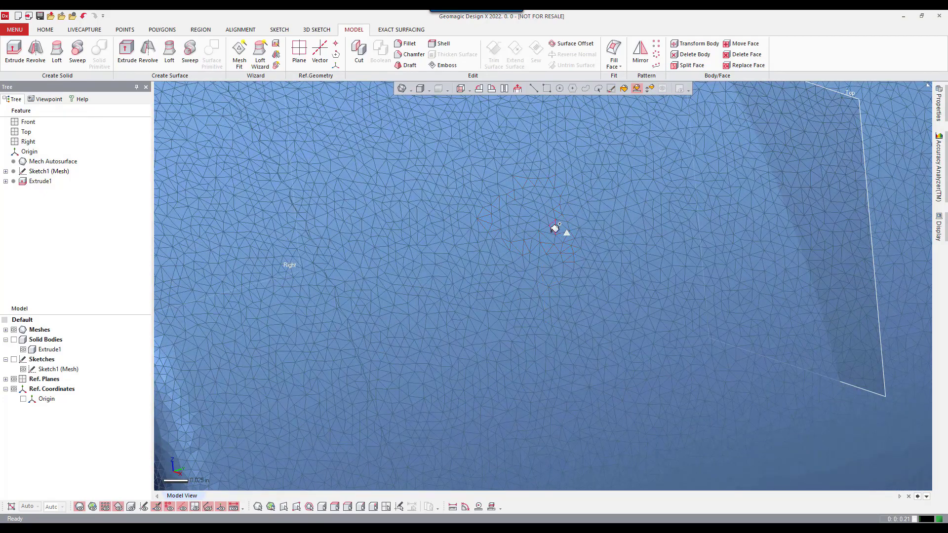
pyautogui.scroll(-8, 588, 247)
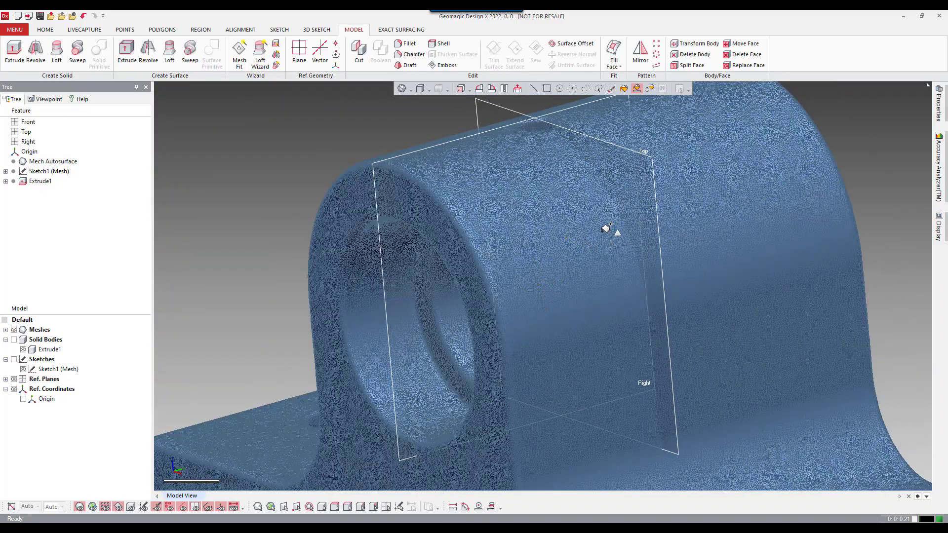
pyautogui.click(410, 90)
pyautogui.click(404, 124)
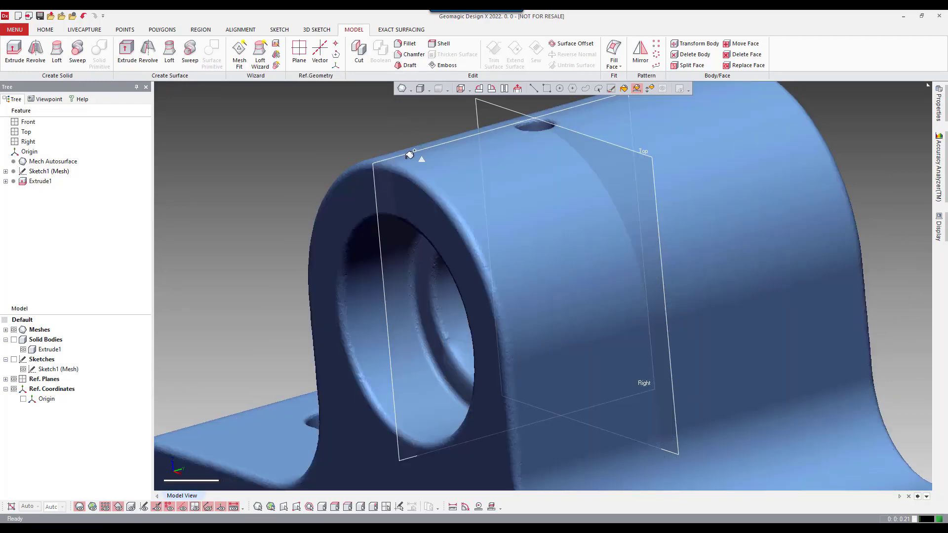
pyautogui.scroll(-3, 482, 282)
pyautogui.moveTo(487, 280); pyautogui.dragTo(487, 279, button='right')
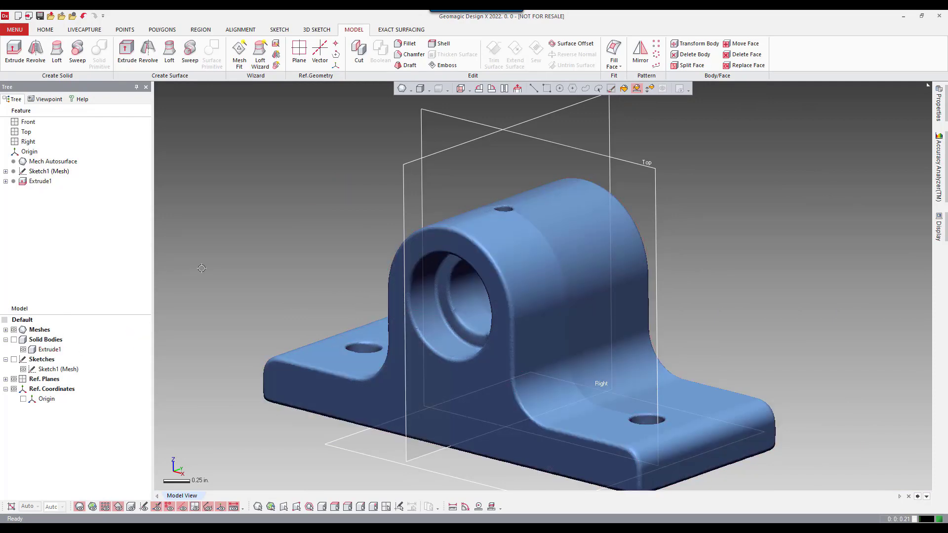
# Inspect the Extrude1 solid alone, then hide it and show the mesh with Sketch1 curves.
pyautogui.hotkey('ctrl', '4')
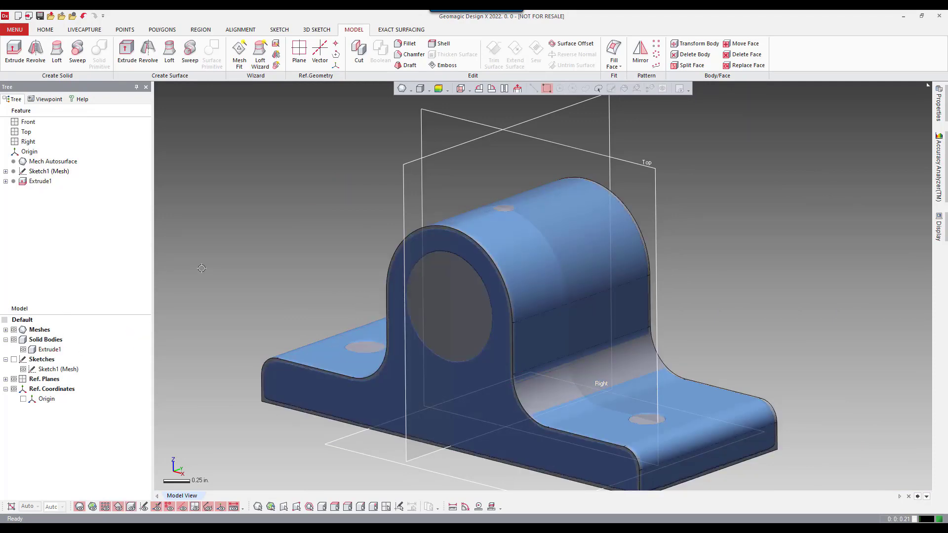
pyautogui.hotkey('ctrl', '1')
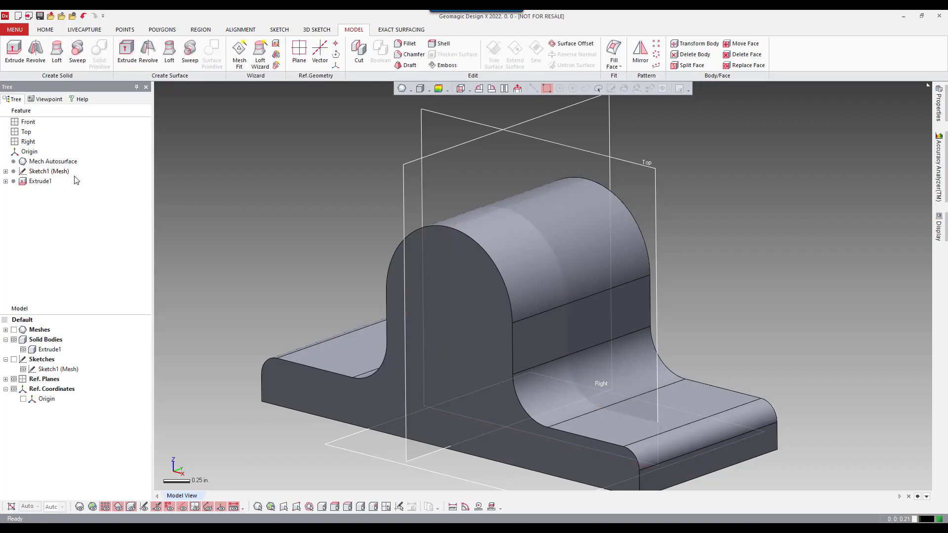
pyautogui.hotkey('ctrl', '4')
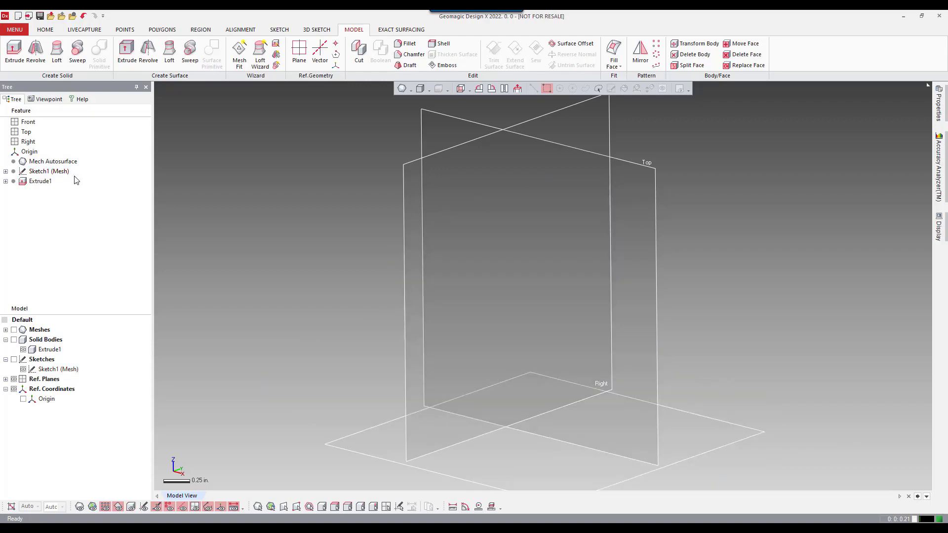
pyautogui.hotkey('ctrl', '5')
pyautogui.hotkey('ctrl', '1')
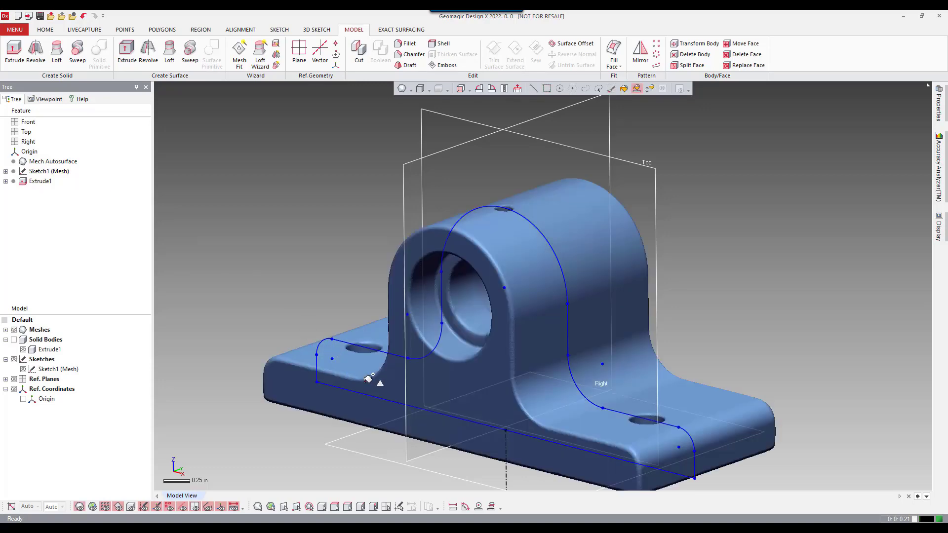
pyautogui.moveTo(367, 379); pyautogui.dragTo(452, 274, button='right')
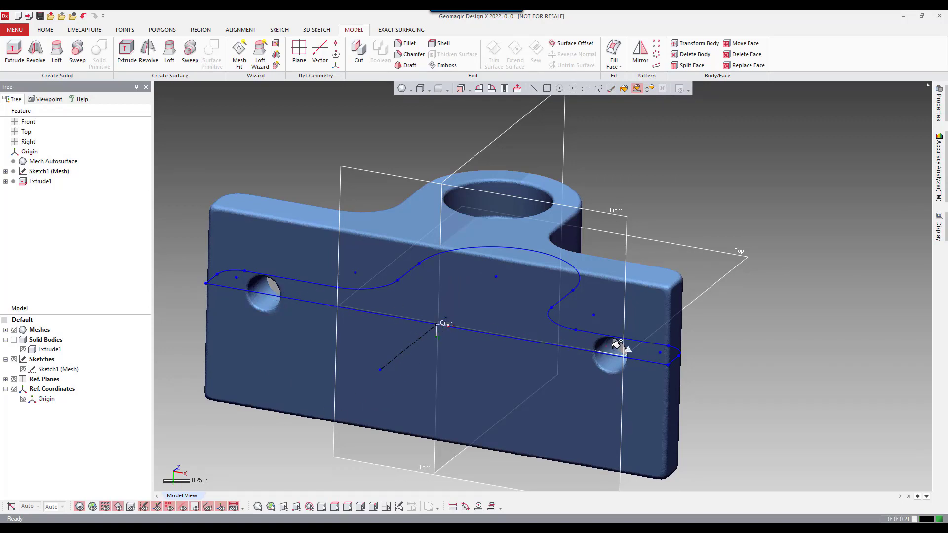
pyautogui.moveTo(457, 286); pyautogui.dragTo(499, 372, button='right')
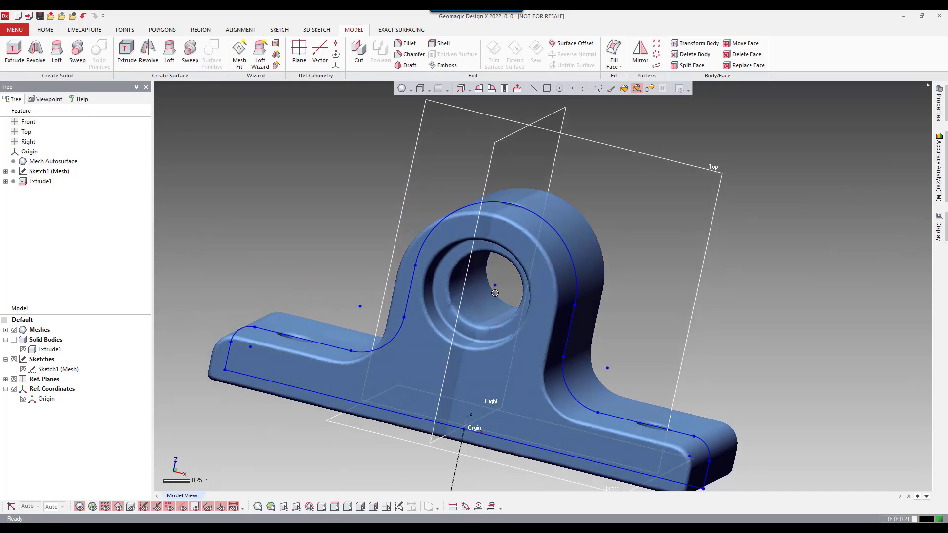
pyautogui.moveTo(545, 296)
pyautogui.mouseDown(button='right')
pyautogui.moveTo(517, 223)
pyautogui.moveTo(444, 276)
pyautogui.moveTo(455, 312)
pyautogui.moveTo(447, 330)
pyautogui.mouseUp(button='right')
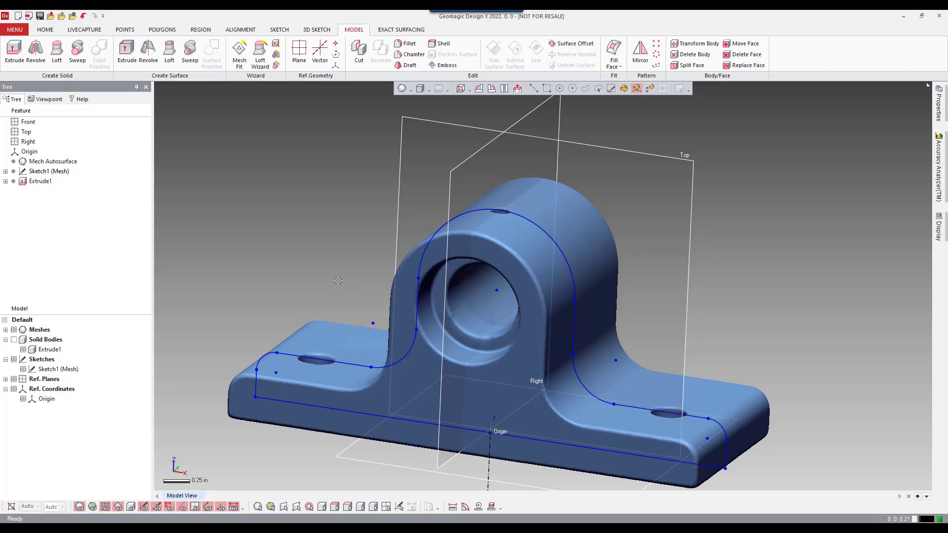
pyautogui.rightClick(65, 175)
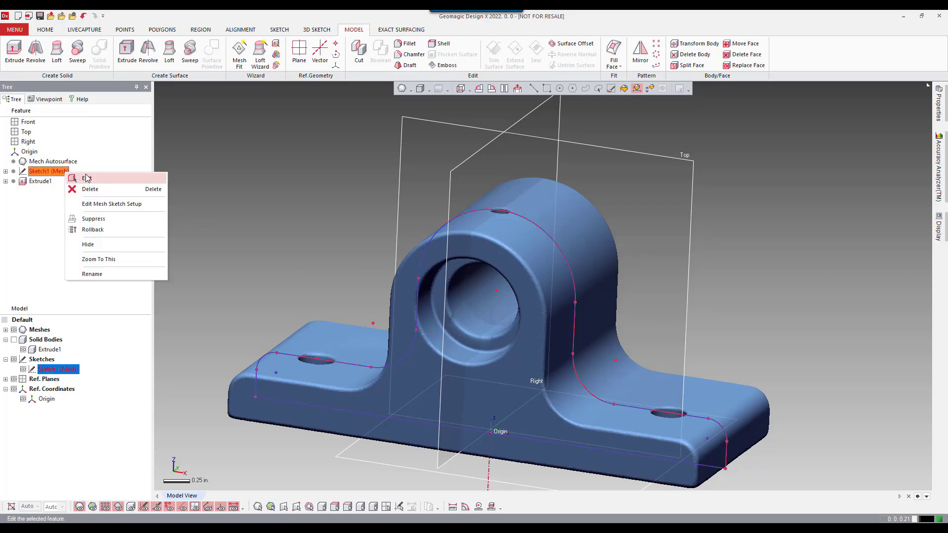
pyautogui.click(100, 180)
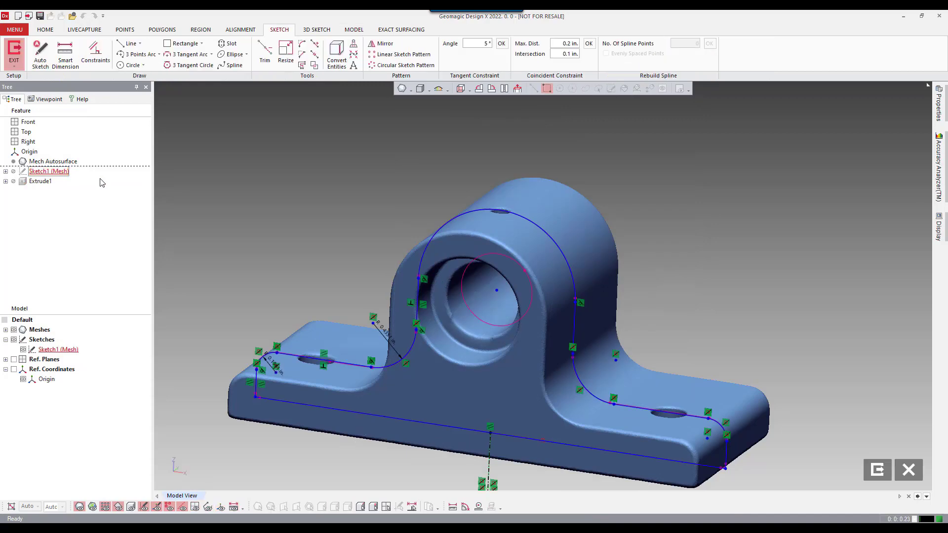
pyautogui.hotkey('ctrl', '1')
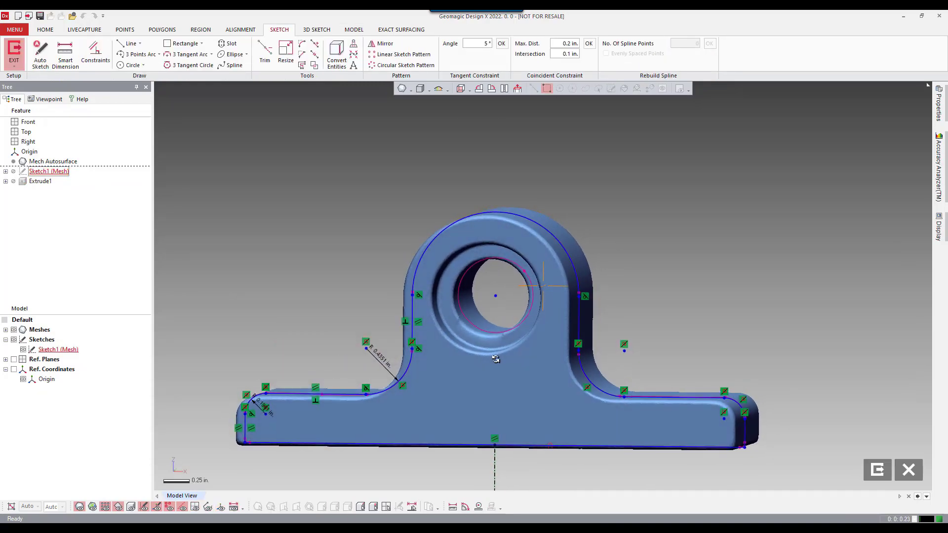
pyautogui.click(495, 294)
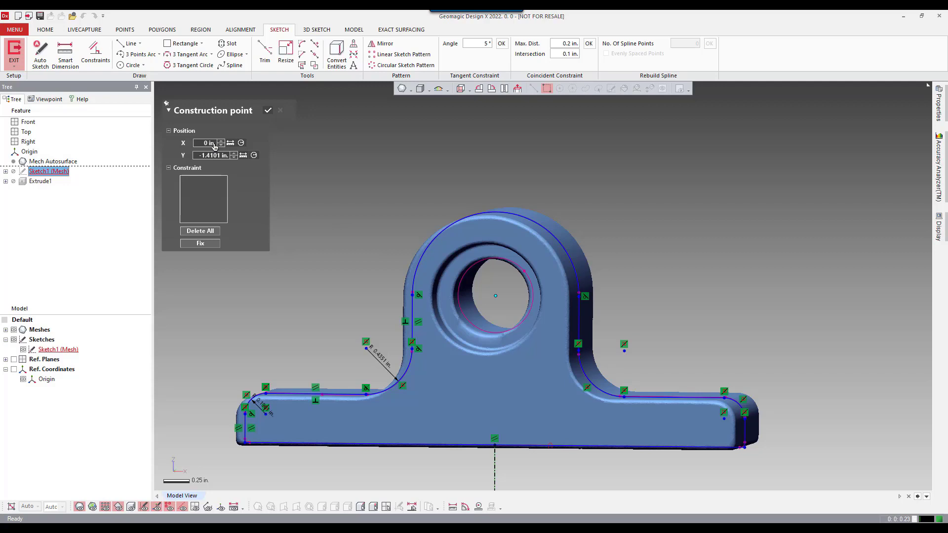
pyautogui.click(269, 111)
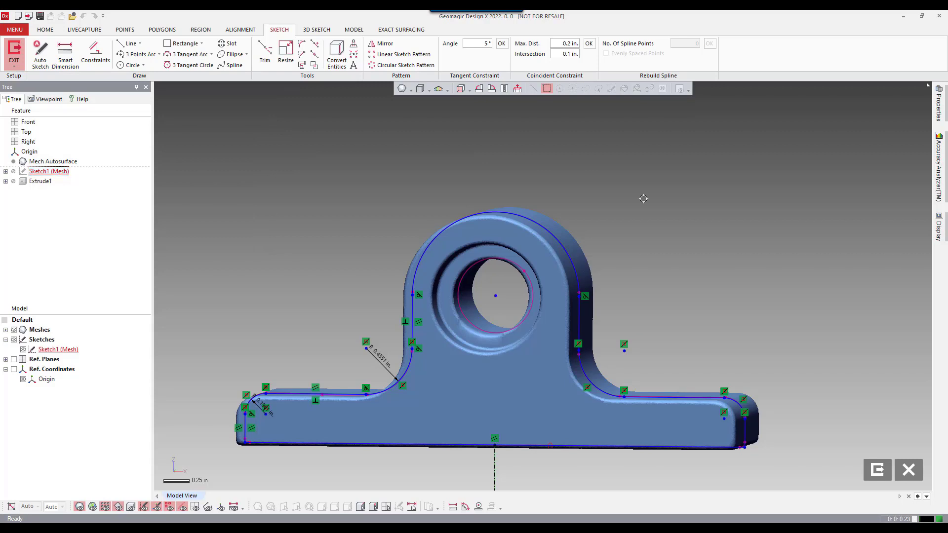
pyautogui.click(908, 469)
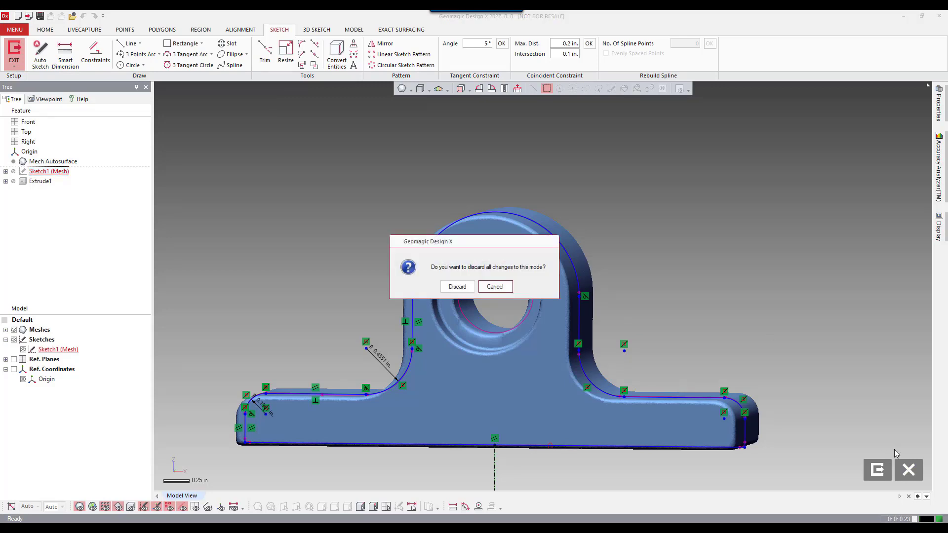
pyautogui.click(457, 287)
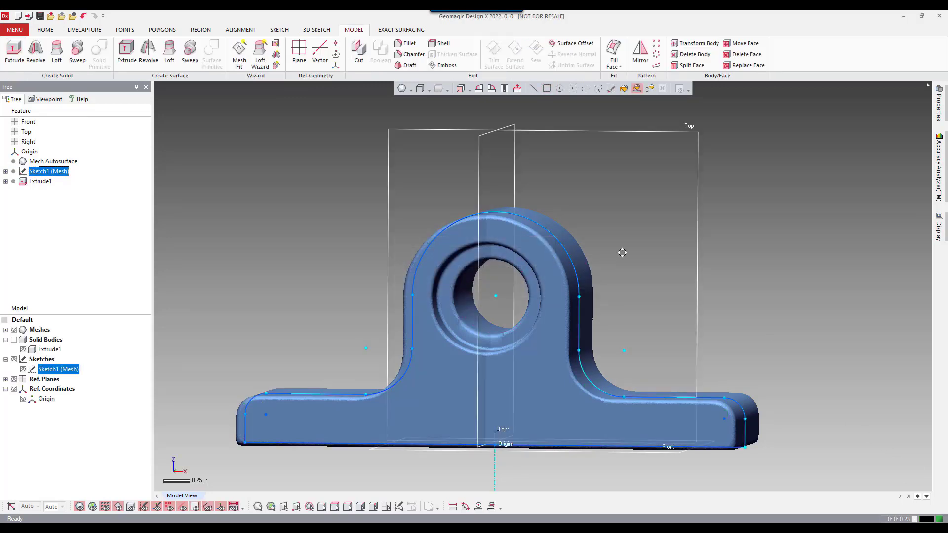
# Deselect Sketch1 (Mesh) and bring up the viewport shortcut menu over the part.
pyautogui.moveTo(640, 251); pyautogui.dragTo(571, 243, button='right')
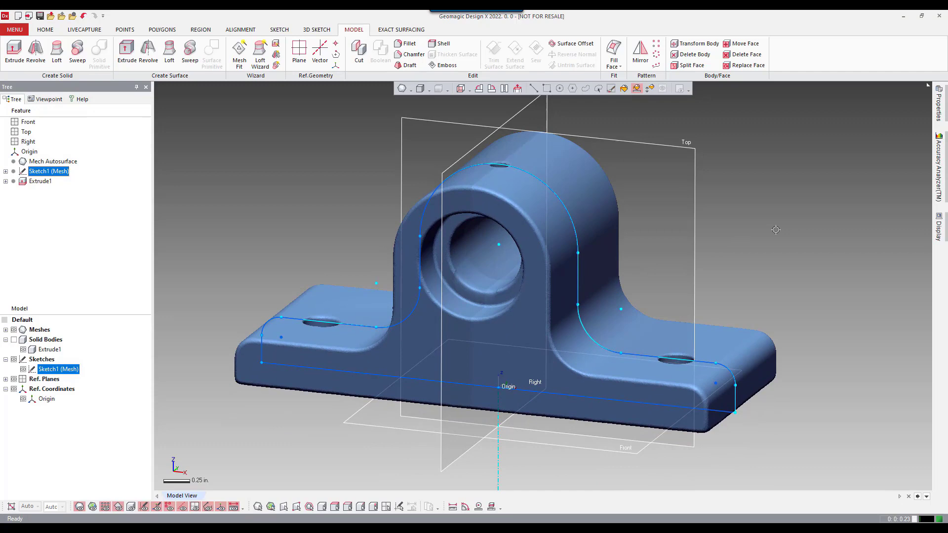
pyautogui.click(774, 230)
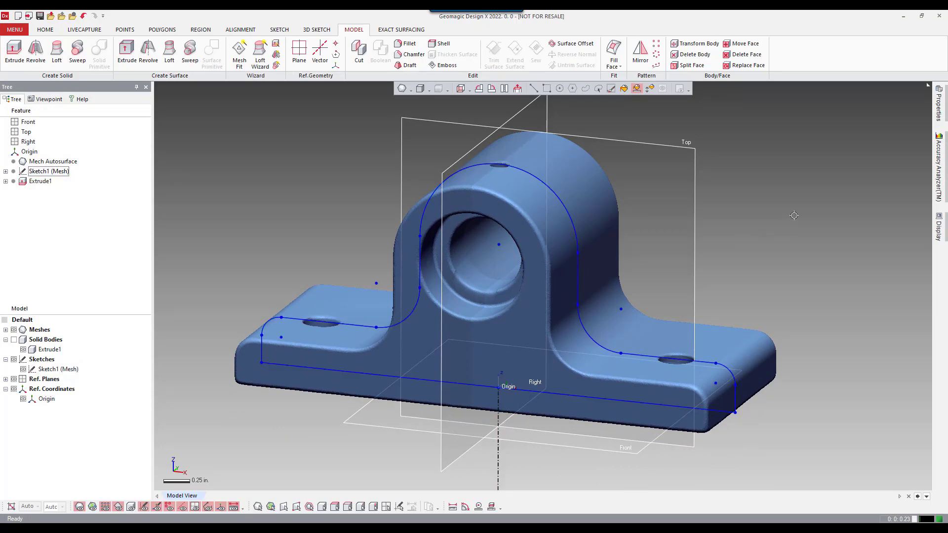
pyautogui.moveTo(640, 240)
pyautogui.mouseDown(button='right')
pyautogui.moveTo(490, 278)
pyautogui.moveTo(575, 232)
pyautogui.mouseUp(button='right')
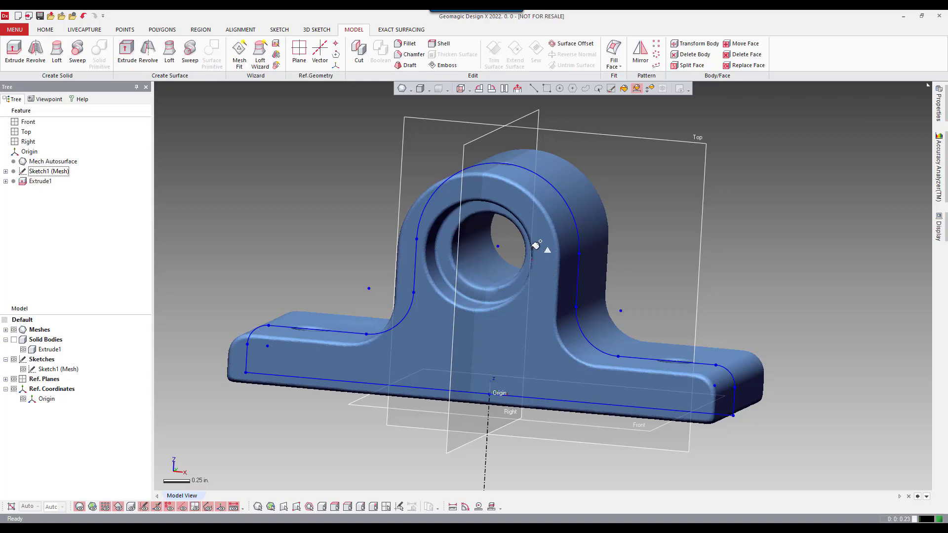
pyautogui.moveTo(543, 249); pyautogui.dragTo(491, 263, button='right')
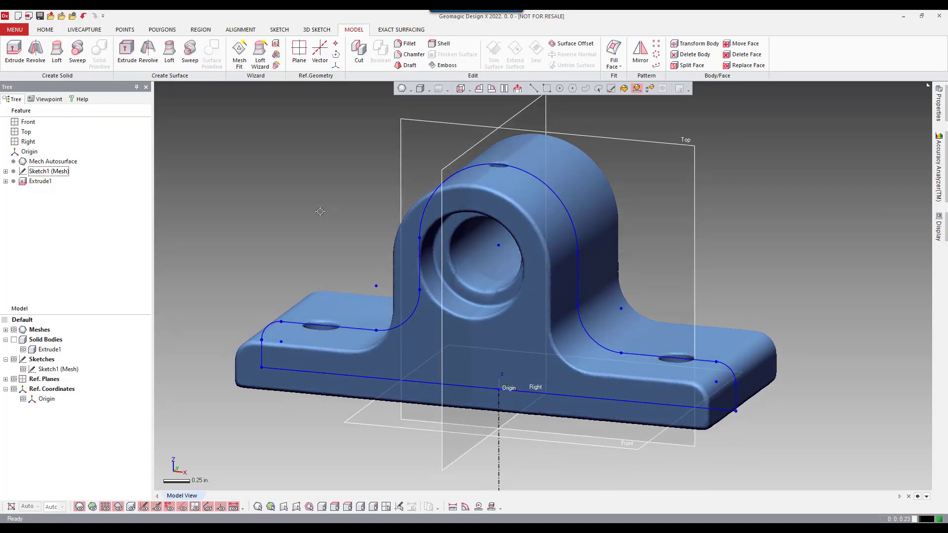
pyautogui.rightClick(271, 198)
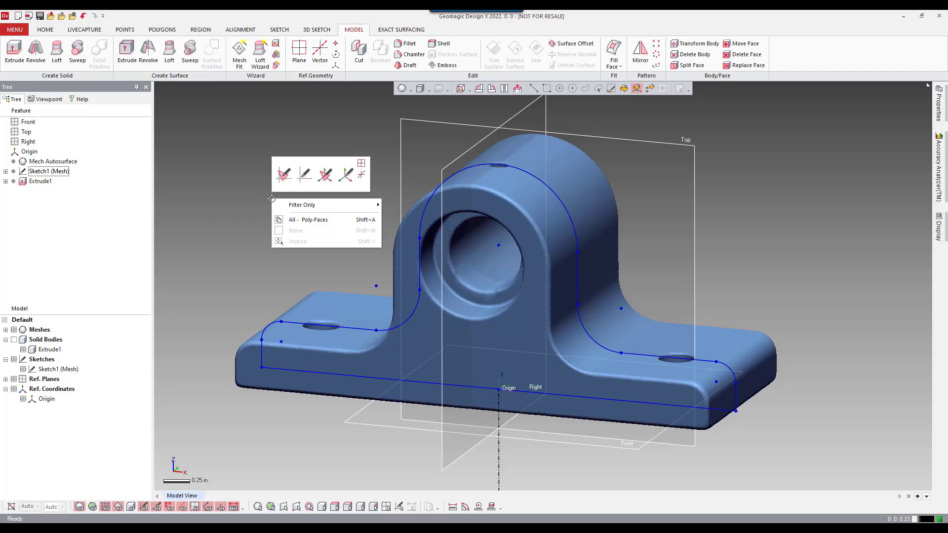
# Create Vector1 positioned on the bore with its direction set to Y (0, 1, 0).
pyautogui.click(363, 175)
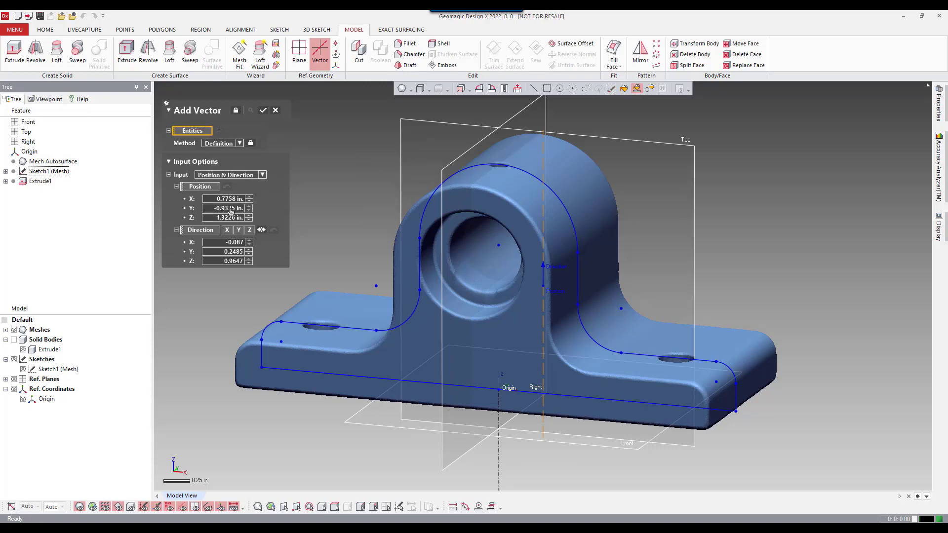
pyautogui.click(210, 189)
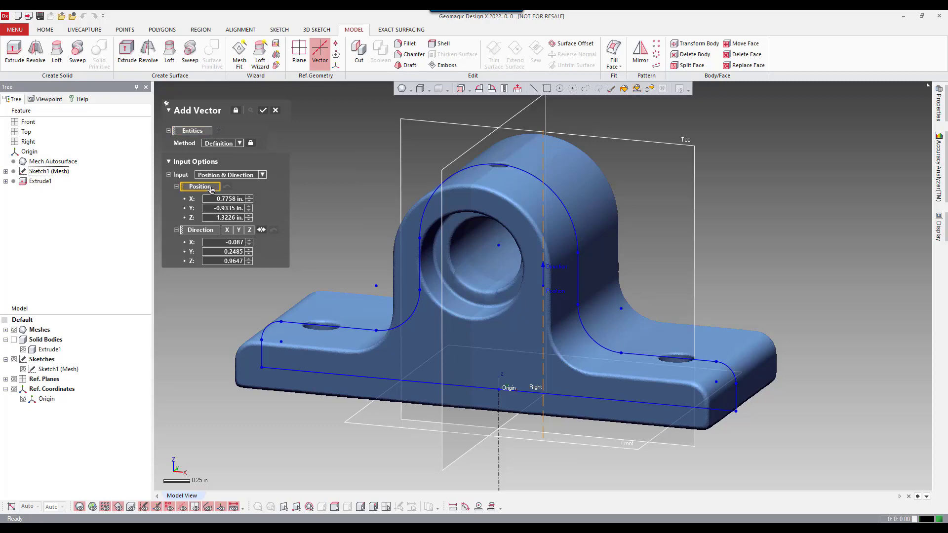
pyautogui.click(498, 245)
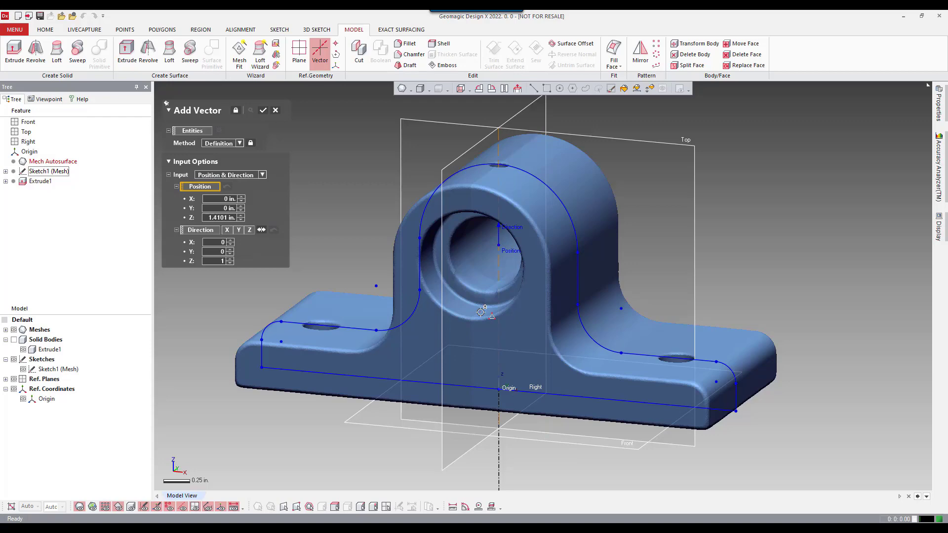
pyautogui.moveTo(467, 313)
pyautogui.mouseDown(button='right')
pyautogui.moveTo(520, 295)
pyautogui.moveTo(471, 303)
pyautogui.mouseUp(button='right')
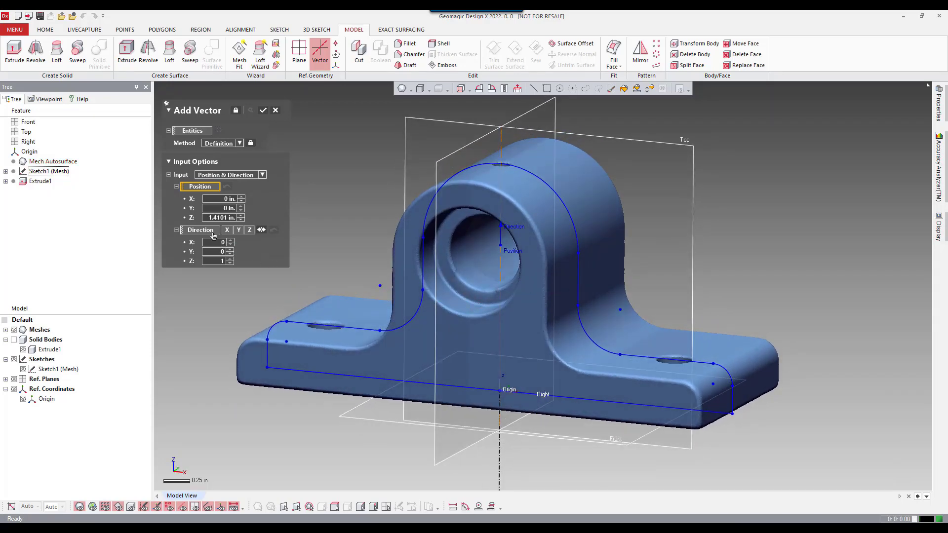
pyautogui.moveTo(484, 357); pyautogui.dragTo(376, 401, button='right')
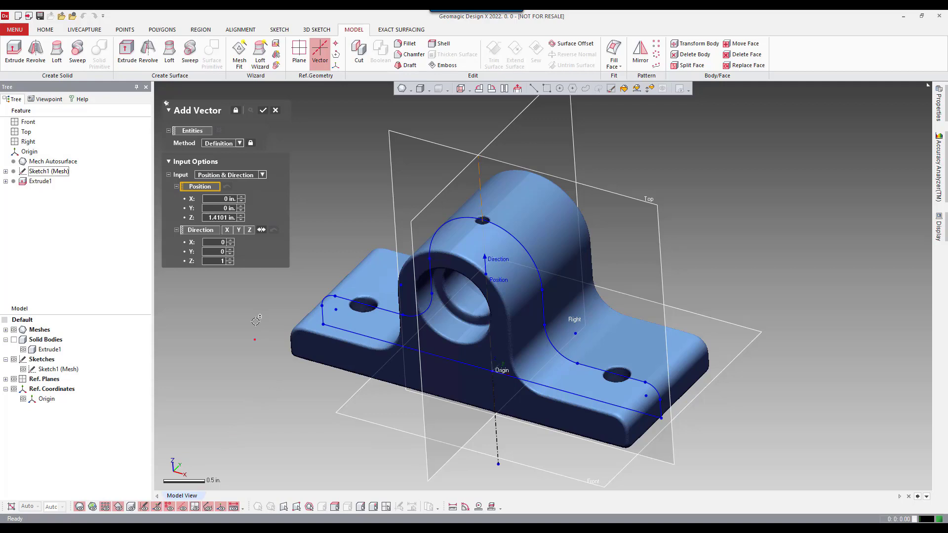
pyautogui.click(240, 231)
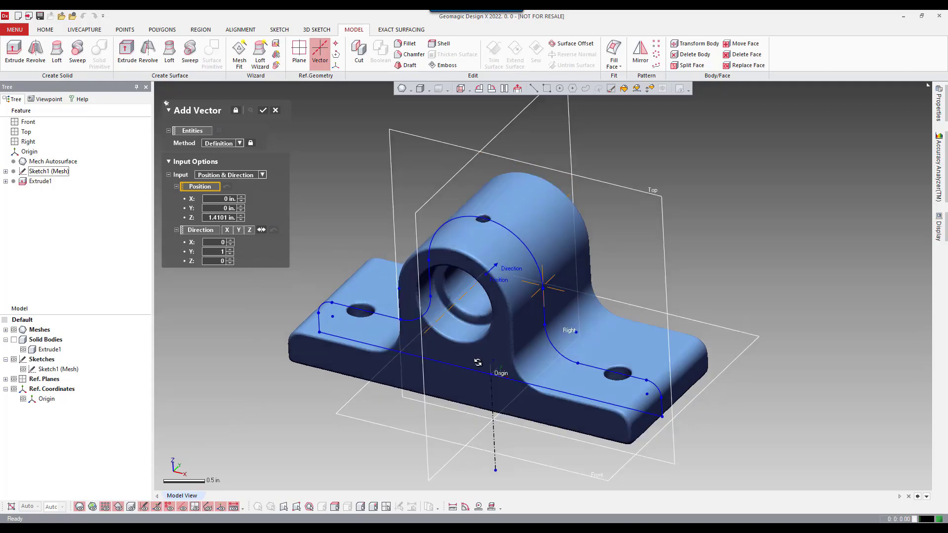
pyautogui.moveTo(406, 382); pyautogui.dragTo(467, 337, button='right')
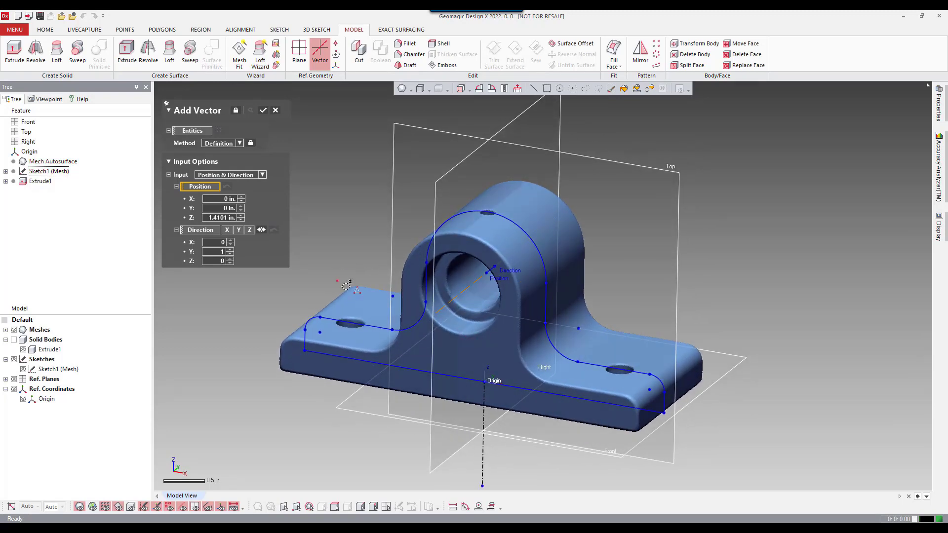
pyautogui.click(264, 110)
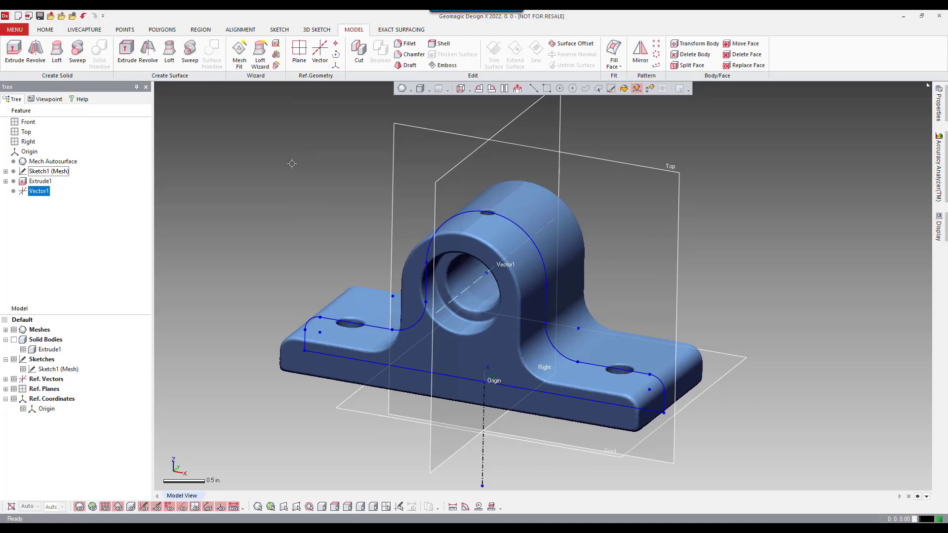
# Deselect Vector1 and begin a Rotational Method mesh sketch with Vector1 as central axis.
pyautogui.click(292, 164)
pyautogui.rightClick(235, 185)
pyautogui.click(248, 161)
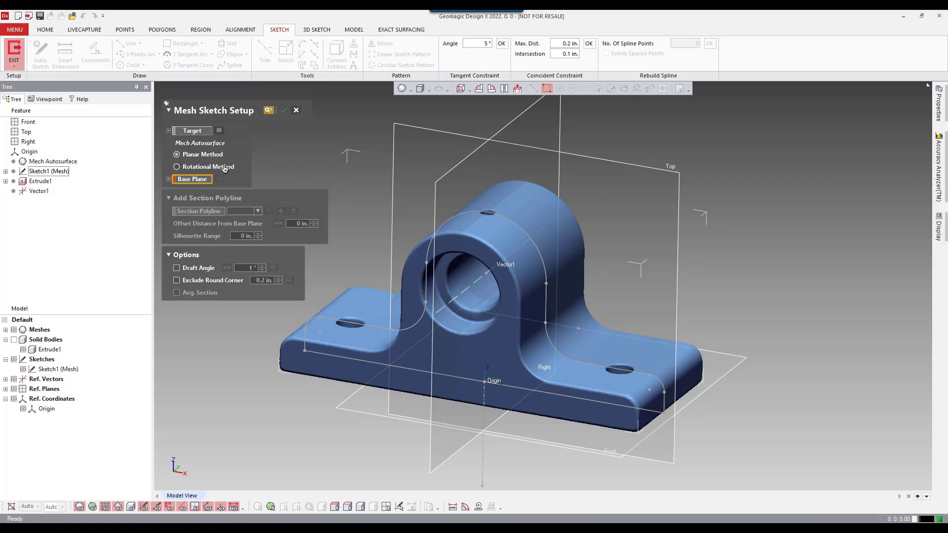
pyautogui.click(229, 168)
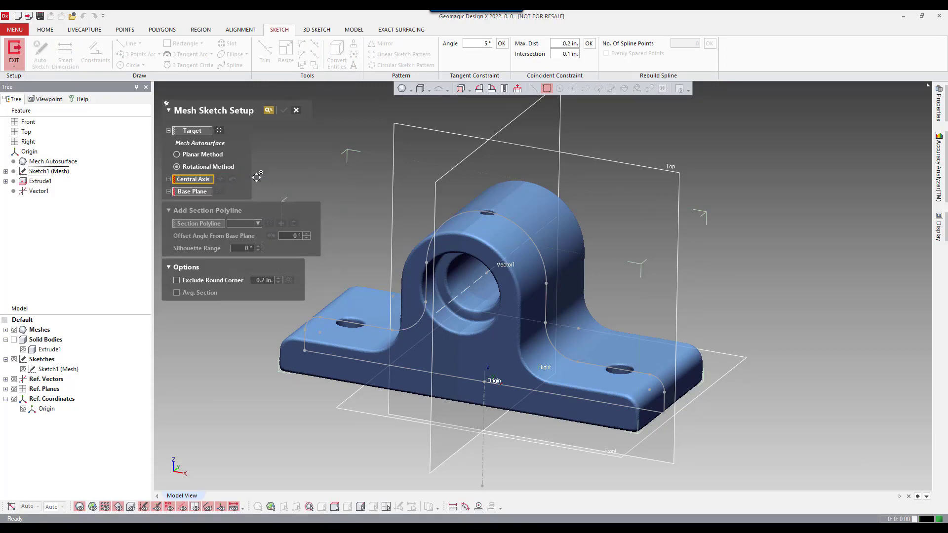
pyautogui.click(451, 301)
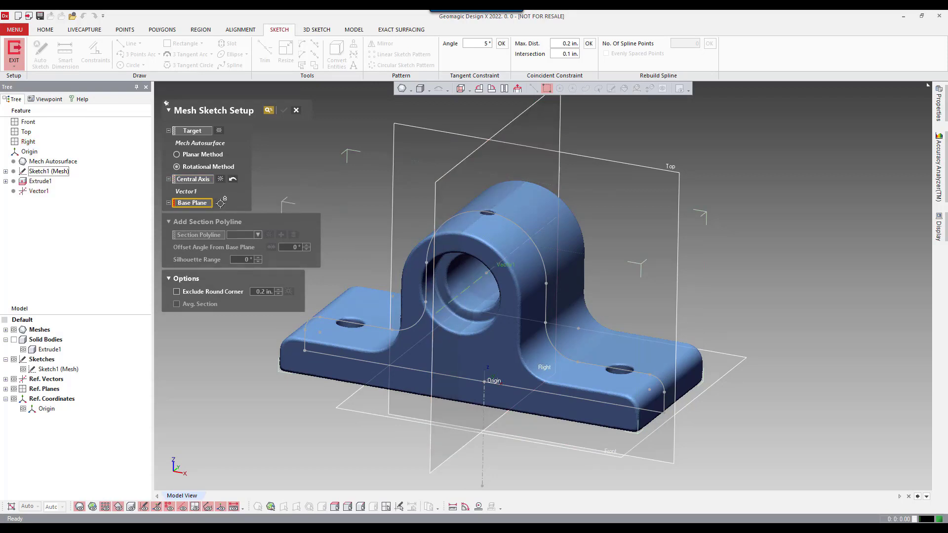
# Base the rotational section on the Right plane, shrink it to a thin band, and confirm.
pyautogui.click(501, 132)
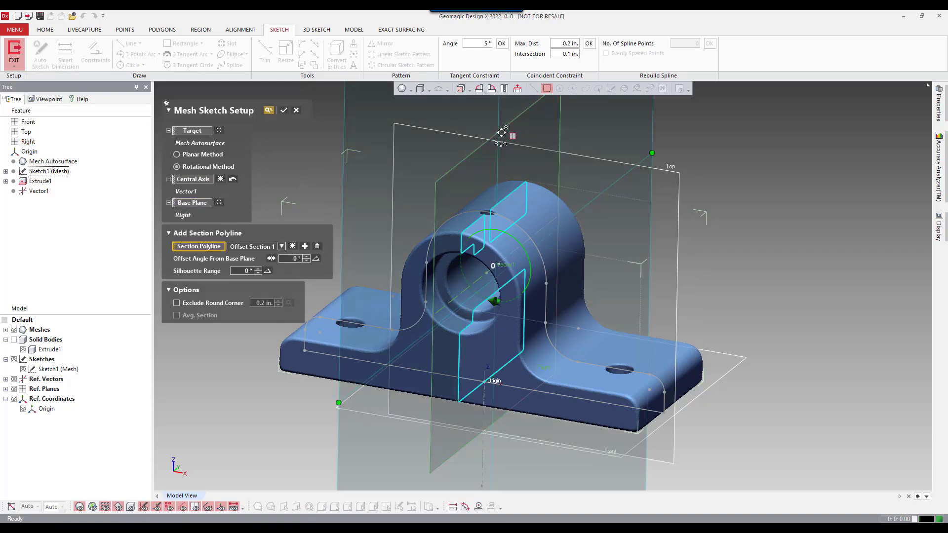
pyautogui.scroll(-5, 500, 315)
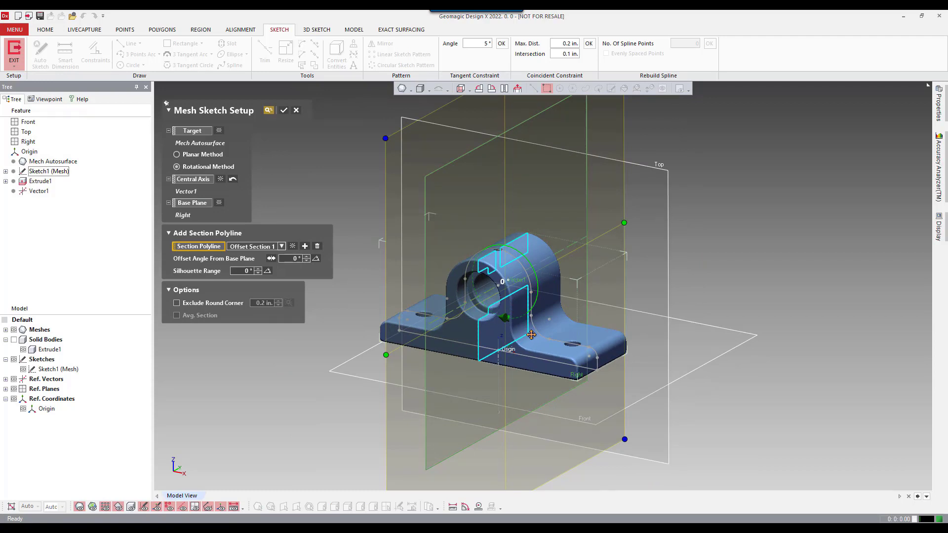
pyautogui.moveTo(530, 336); pyautogui.dragTo(494, 347, button='right')
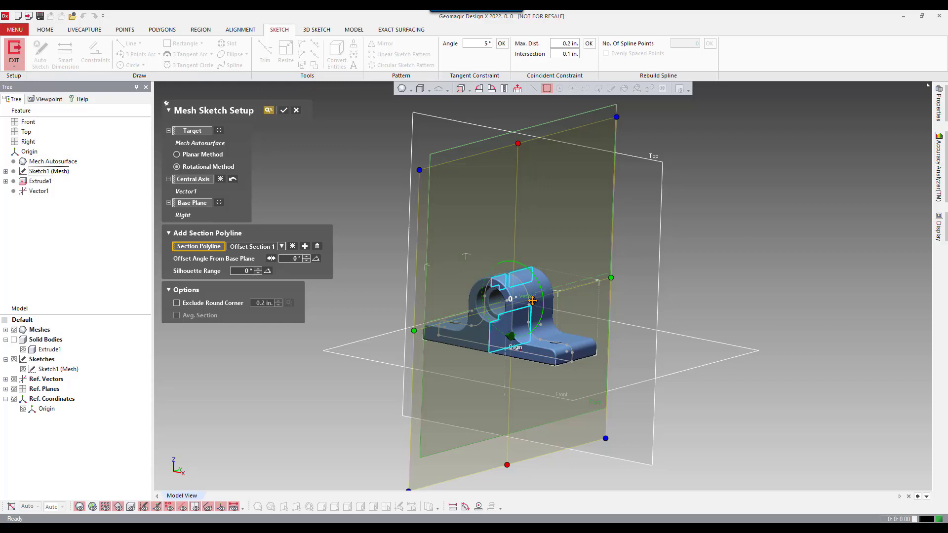
pyautogui.moveTo(518, 146); pyautogui.dragTo(515, 350)
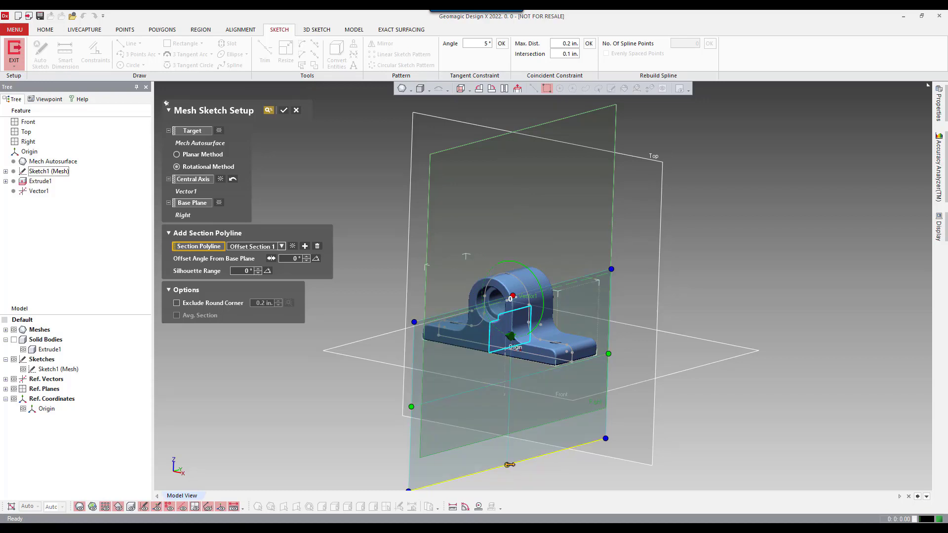
pyautogui.moveTo(507, 464); pyautogui.dragTo(505, 322)
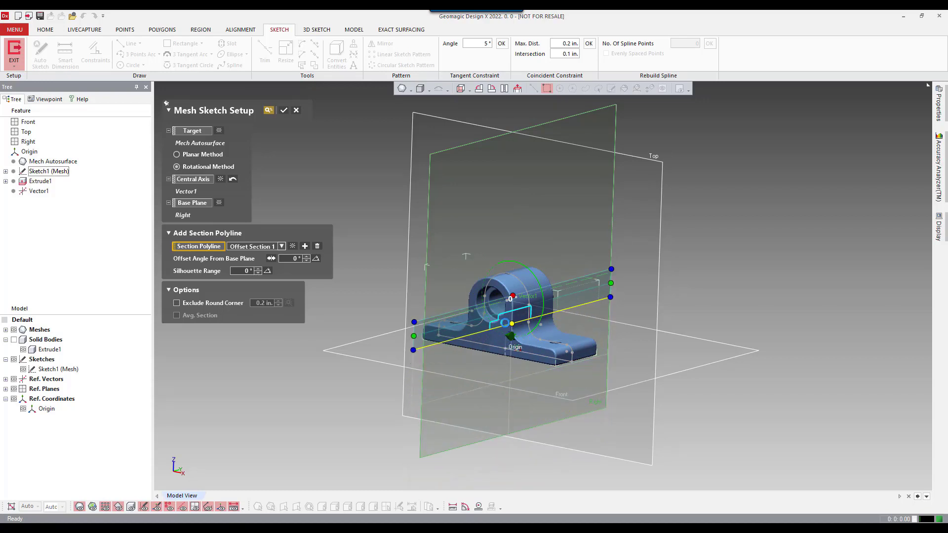
pyautogui.click(284, 111)
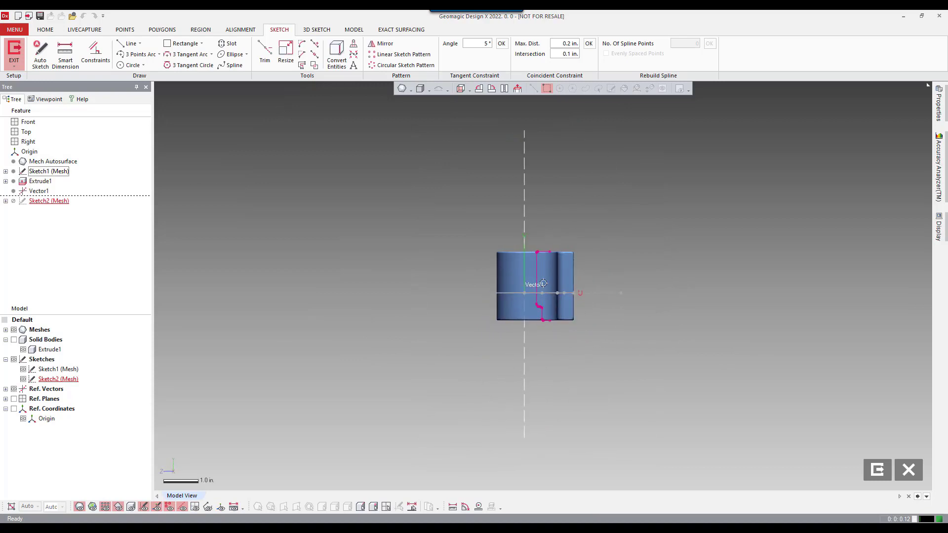
# Draw a construction centerline along the vertical axis, with polyline fitting turned off.
pyautogui.scroll(5, 543, 283)
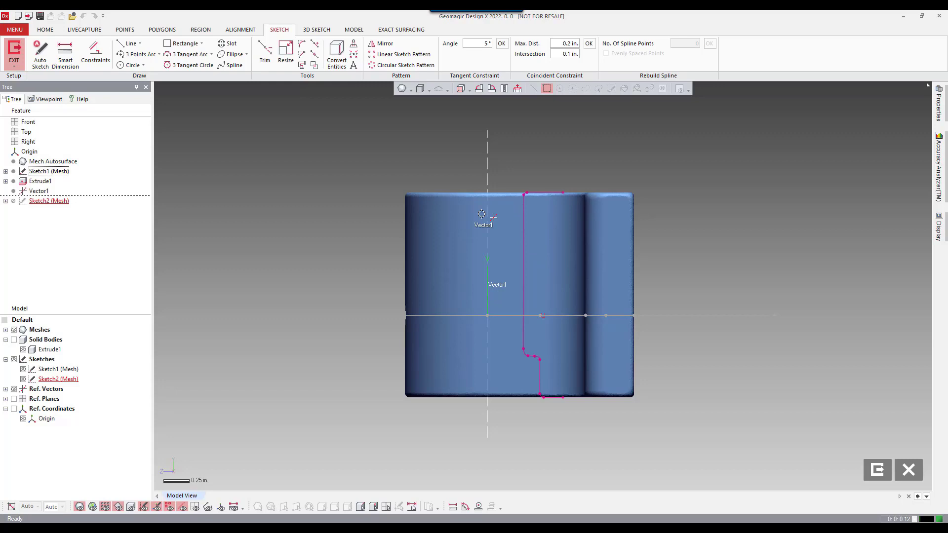
pyautogui.rightClick(245, 210)
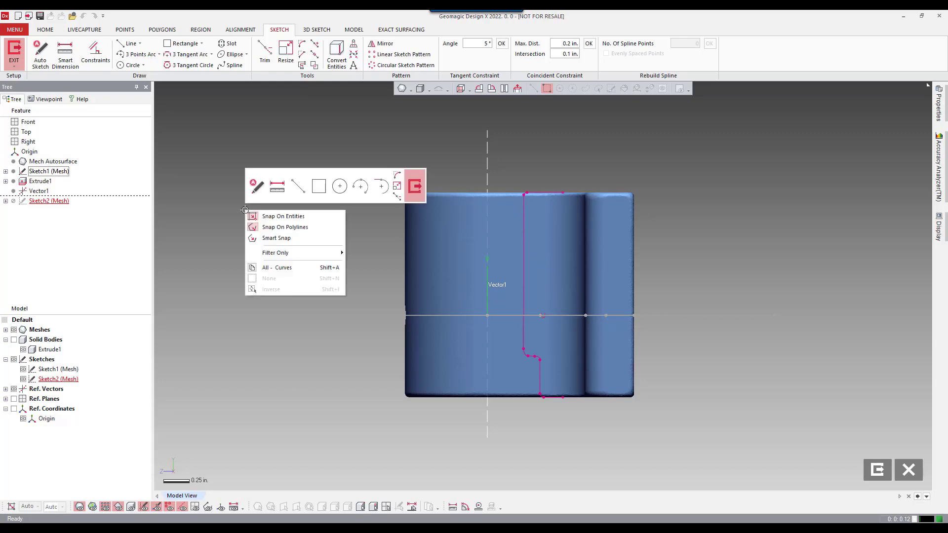
pyautogui.click(297, 191)
pyautogui.click(204, 205)
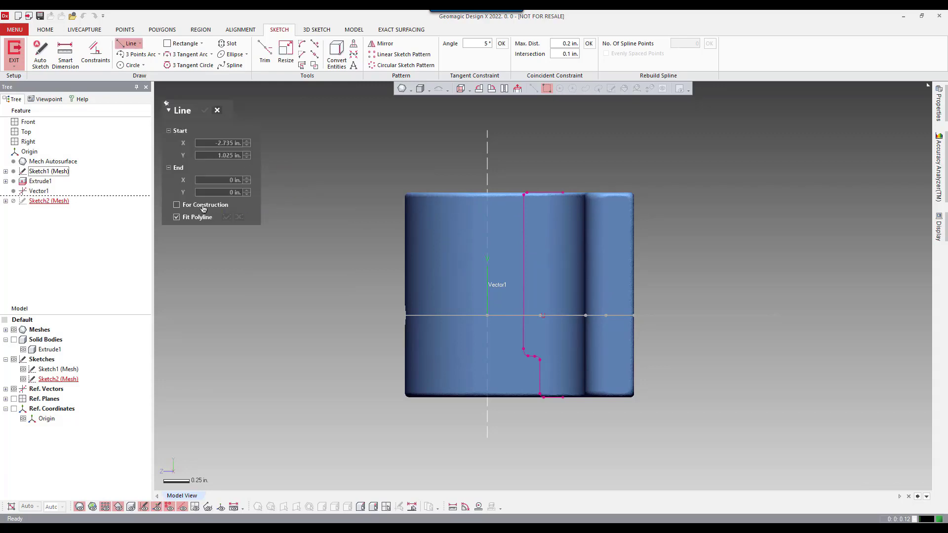
pyautogui.click(205, 219)
pyautogui.click(215, 241)
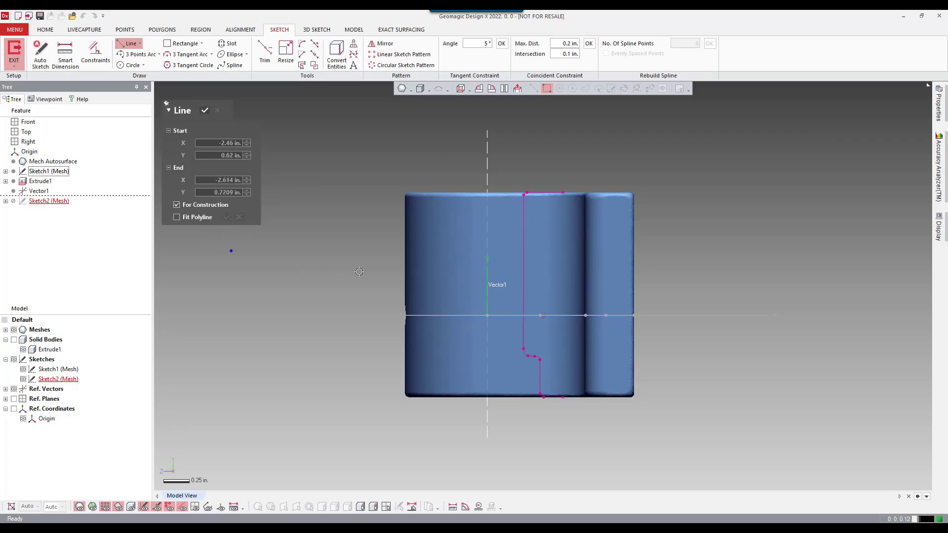
pyautogui.click(487, 147)
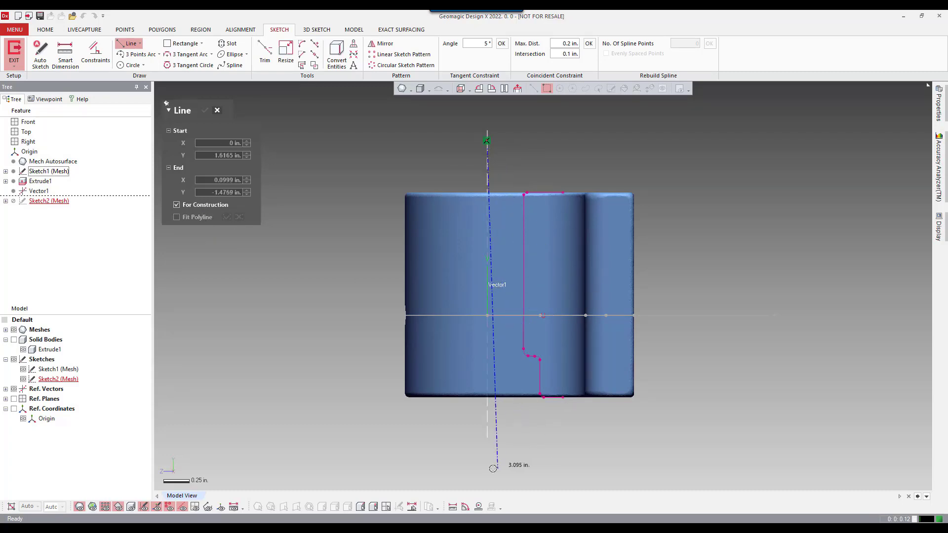
pyautogui.click(486, 461)
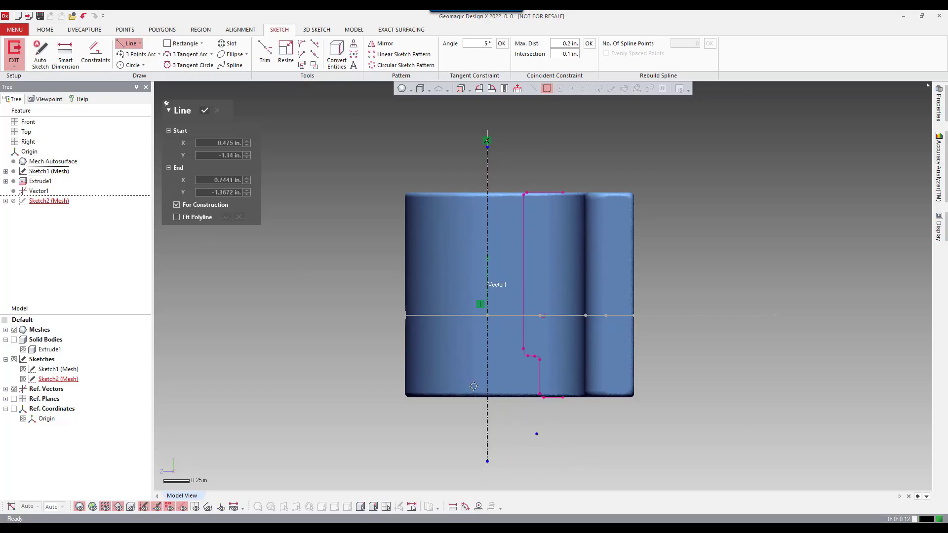
# Draw the stepped profile lines along the pink section curve back to the centerline.
pyautogui.click(212, 206)
pyautogui.click(523, 297)
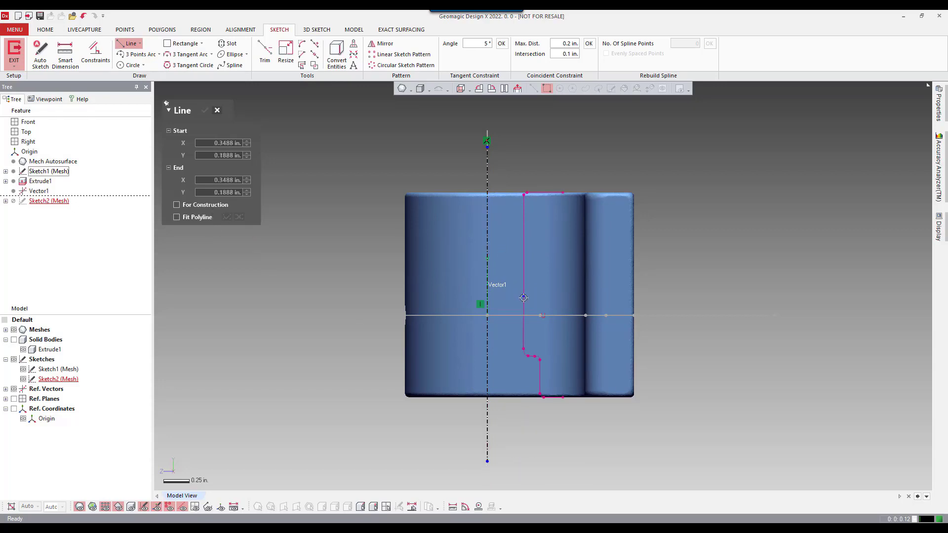
pyautogui.click(523, 173)
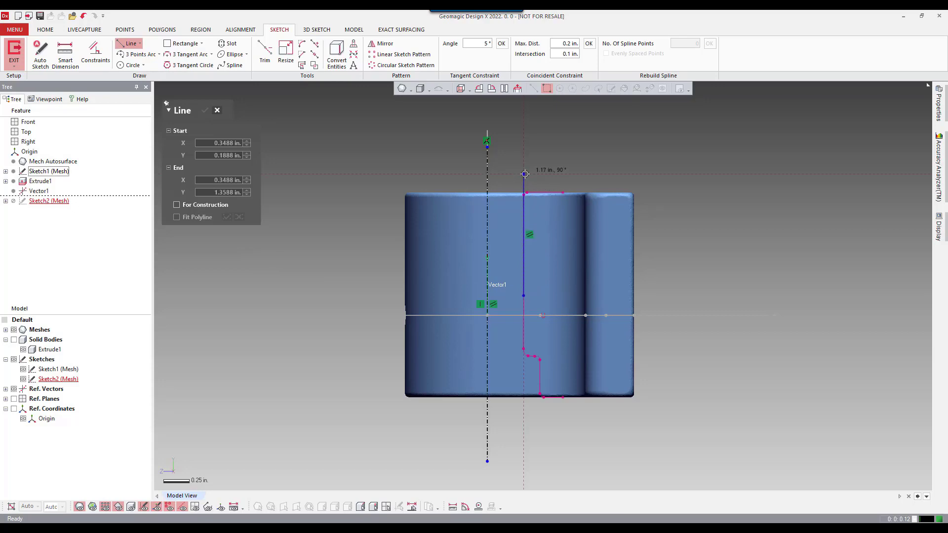
pyautogui.click(456, 173)
pyautogui.click(537, 357)
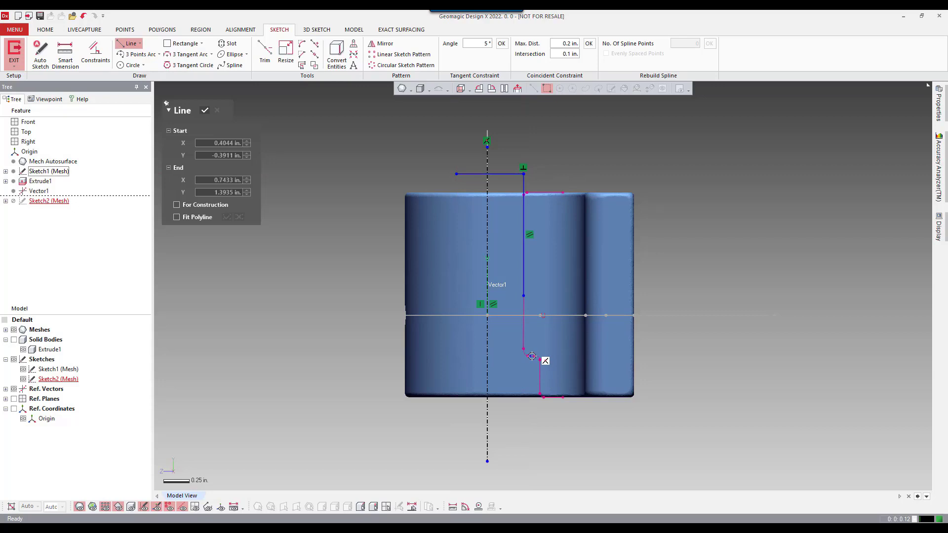
pyautogui.click(560, 355)
pyautogui.click(539, 369)
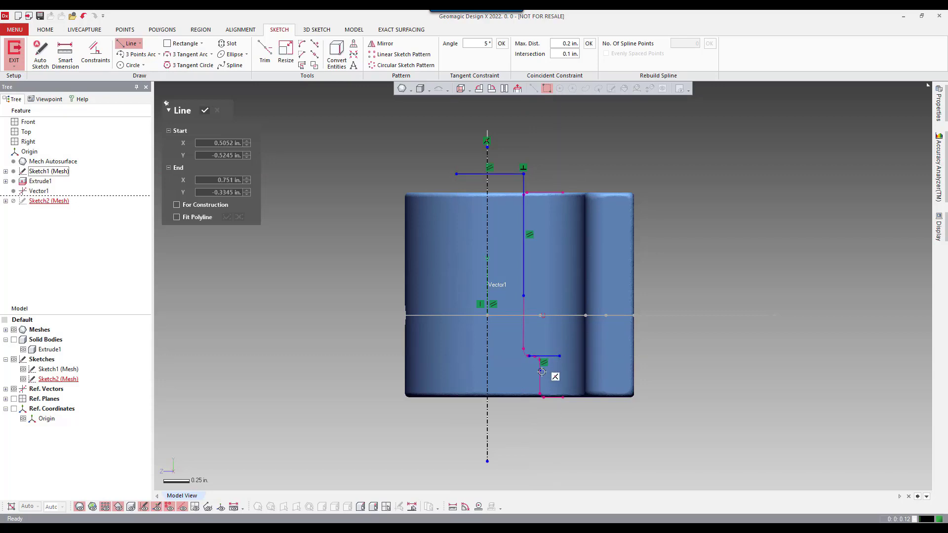
pyautogui.click(539, 425)
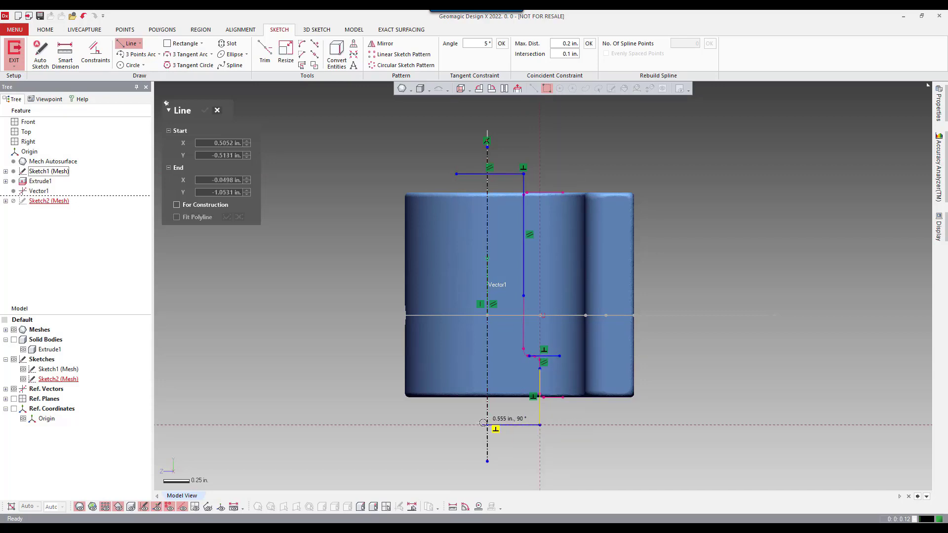
pyautogui.click(486, 424)
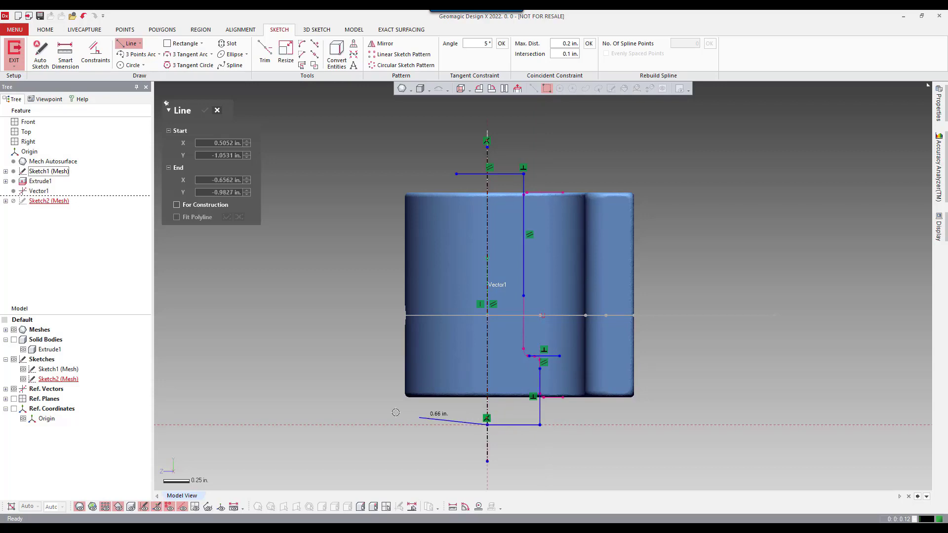
pyautogui.click(377, 381)
pyautogui.rightClick(312, 316)
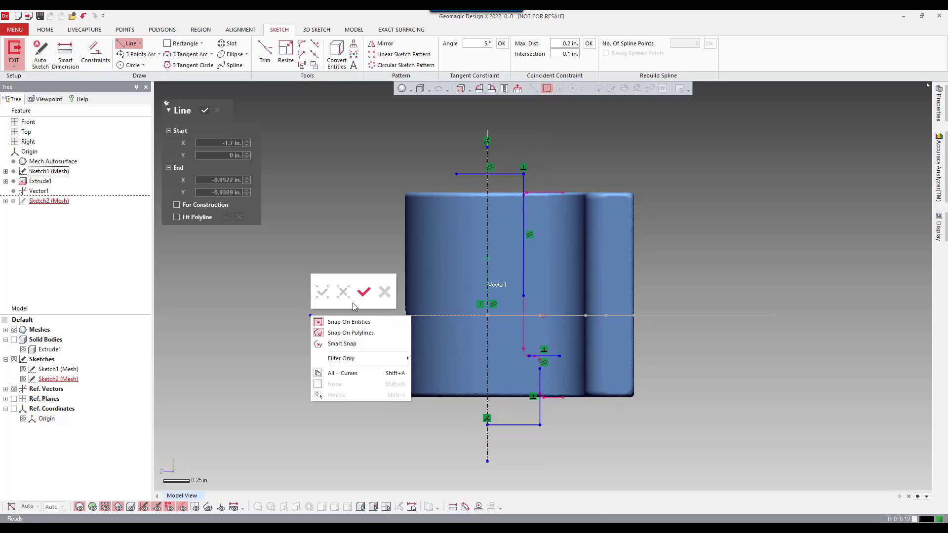
pyautogui.click(363, 294)
# Corner-trim the top, step and lower corners of the profile into square joins.
pyautogui.rightClick(304, 238)
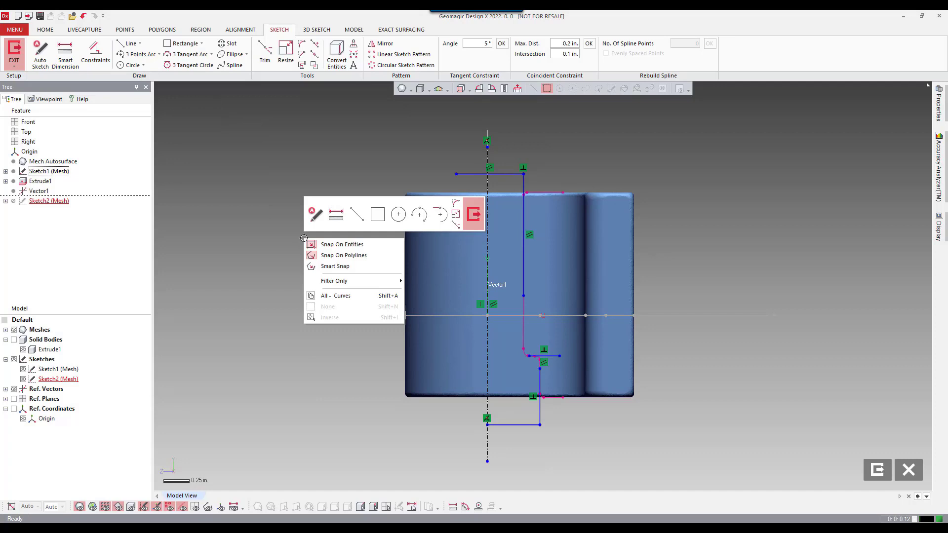
pyautogui.click(456, 225)
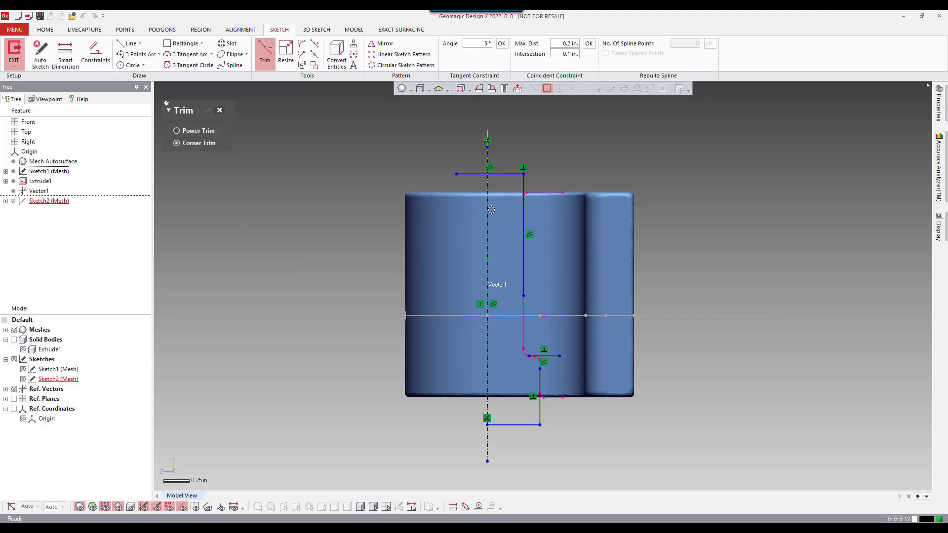
pyautogui.click(503, 174)
pyautogui.click(487, 208)
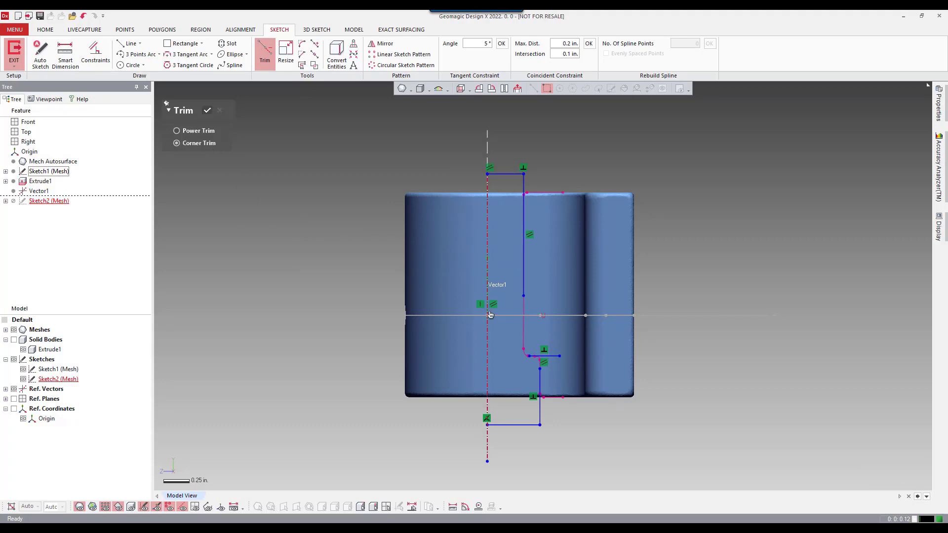
pyautogui.click(522, 298)
pyautogui.click(551, 355)
pyautogui.click(544, 377)
pyautogui.click(533, 355)
pyautogui.rightClick(262, 216)
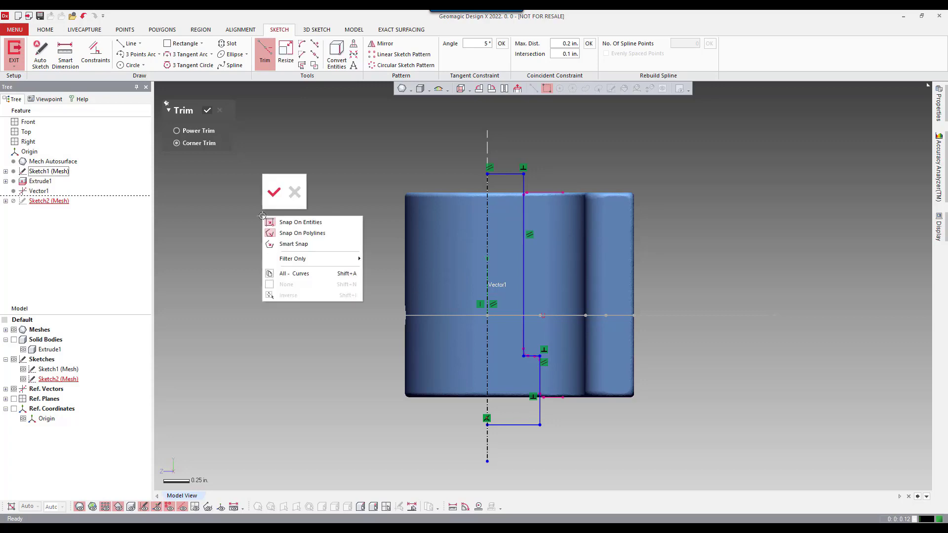
pyautogui.click(274, 193)
pyautogui.rightClick(275, 208)
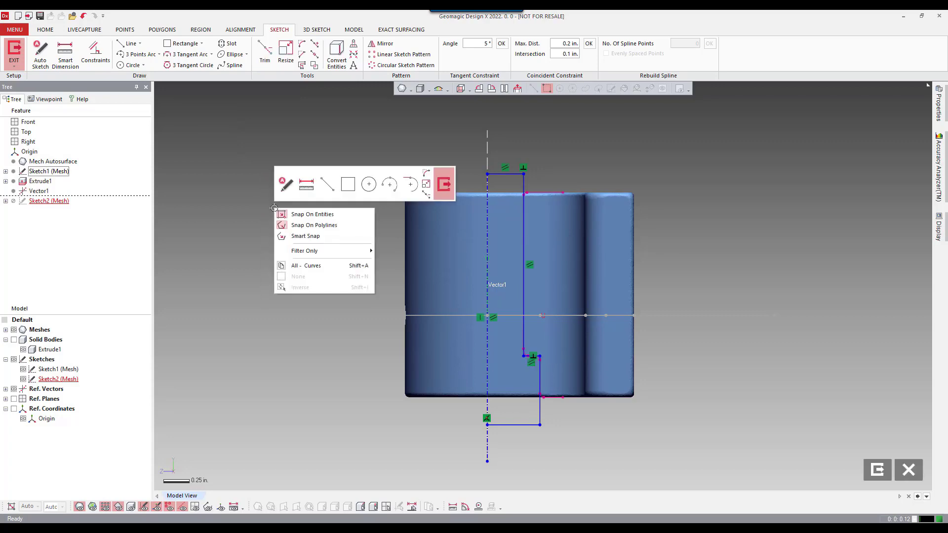
# Revolve Sketch2 as a Cut to remove the bore, then hide the mesh.
pyautogui.click(443, 186)
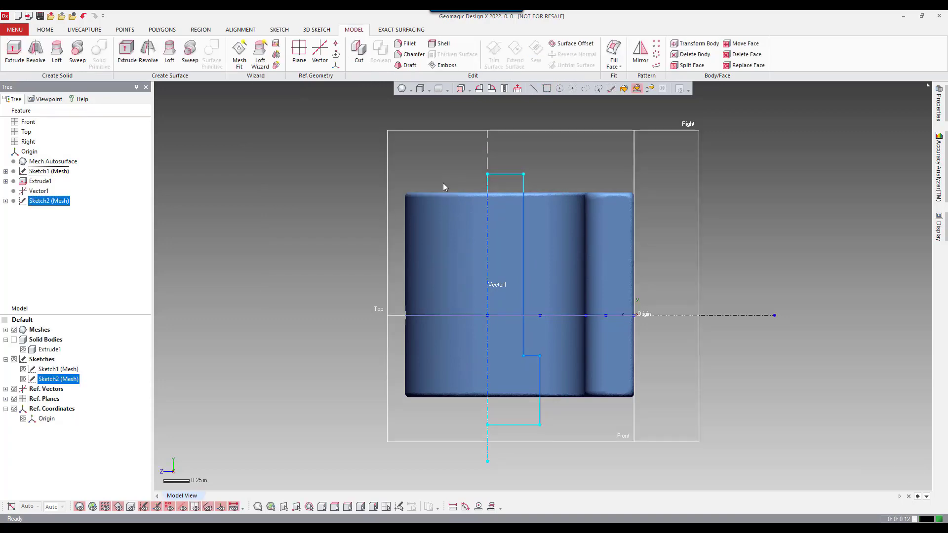
pyautogui.moveTo(419, 241)
pyautogui.mouseDown(button='right')
pyautogui.moveTo(377, 203)
pyautogui.moveTo(629, 326)
pyautogui.moveTo(588, 423)
pyautogui.moveTo(496, 427)
pyautogui.moveTo(572, 366)
pyautogui.moveTo(576, 399)
pyautogui.moveTo(615, 354)
pyautogui.mouseUp(button='right')
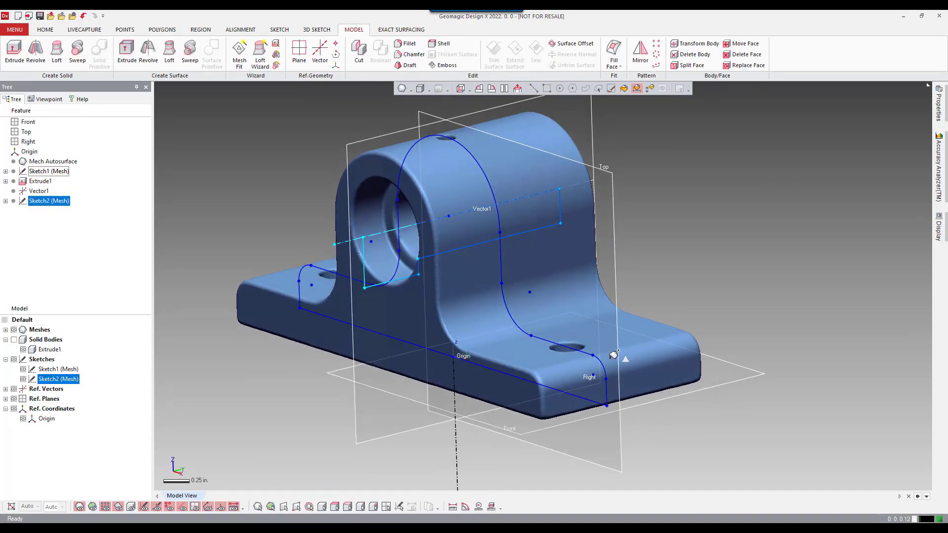
pyautogui.rightClick(689, 252)
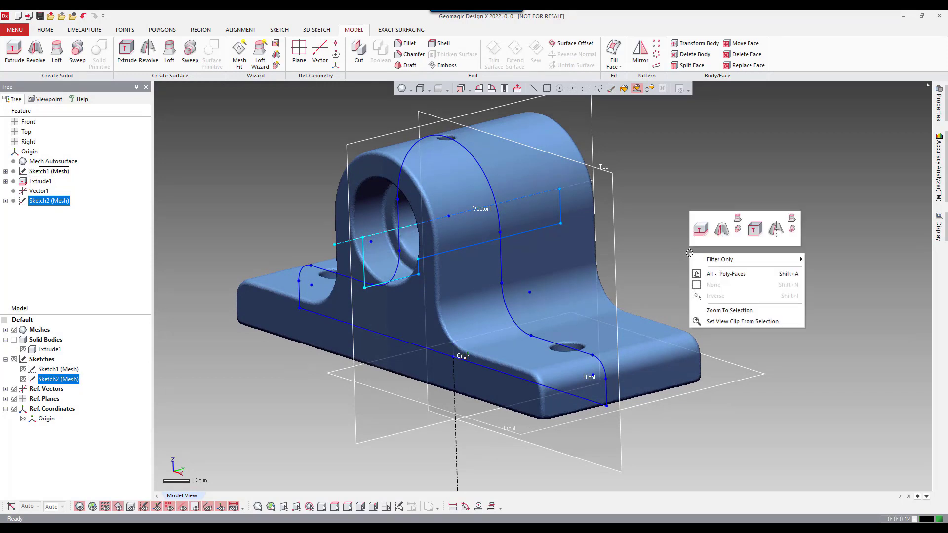
pyautogui.click(724, 231)
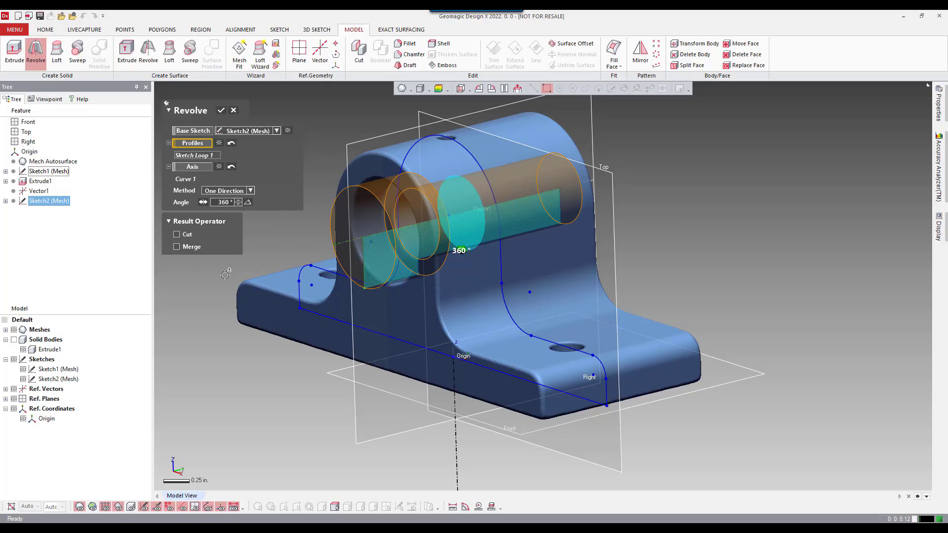
pyautogui.click(178, 234)
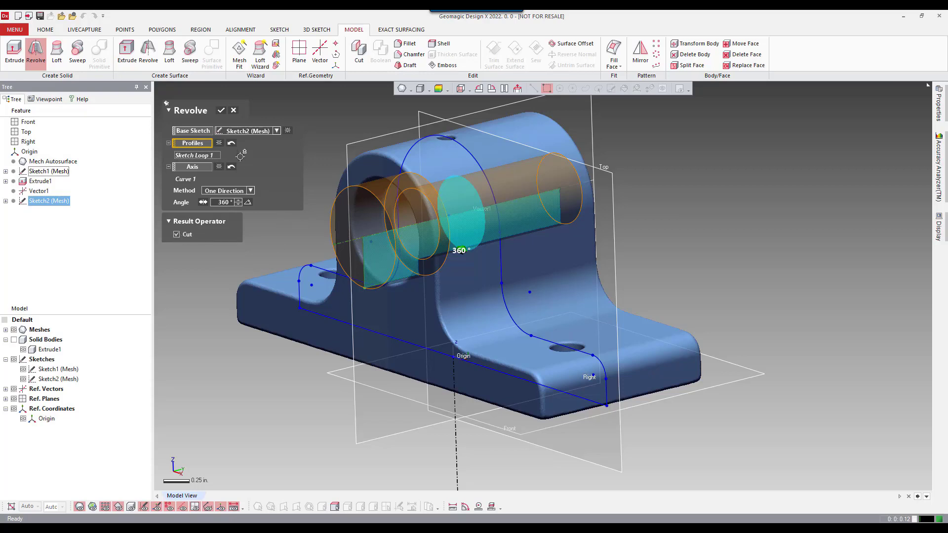
pyautogui.click(222, 112)
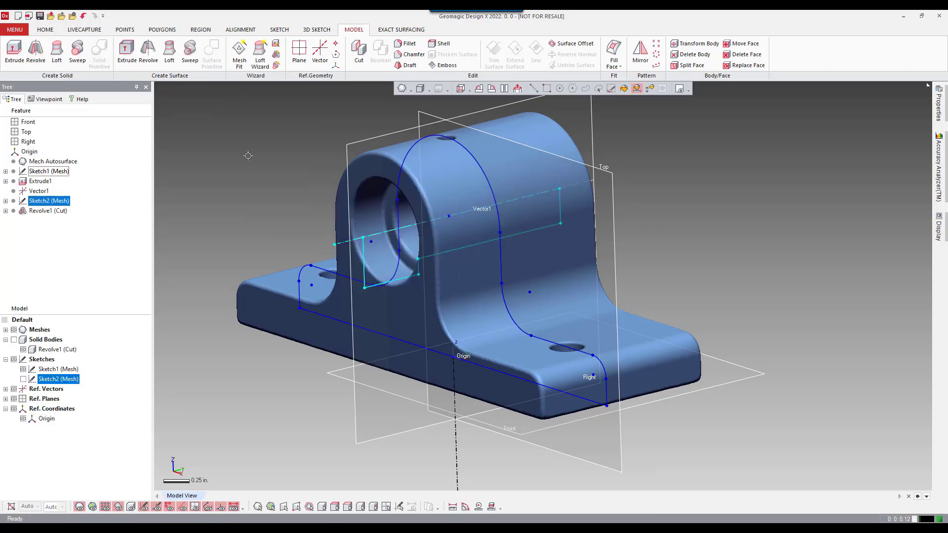
pyautogui.hotkey('ctrl', '1')
# Show the Fillet1(Full Face) body and hide the mesh so only the solid remains.
pyautogui.moveTo(384, 252); pyautogui.dragTo(474, 296, button='right')
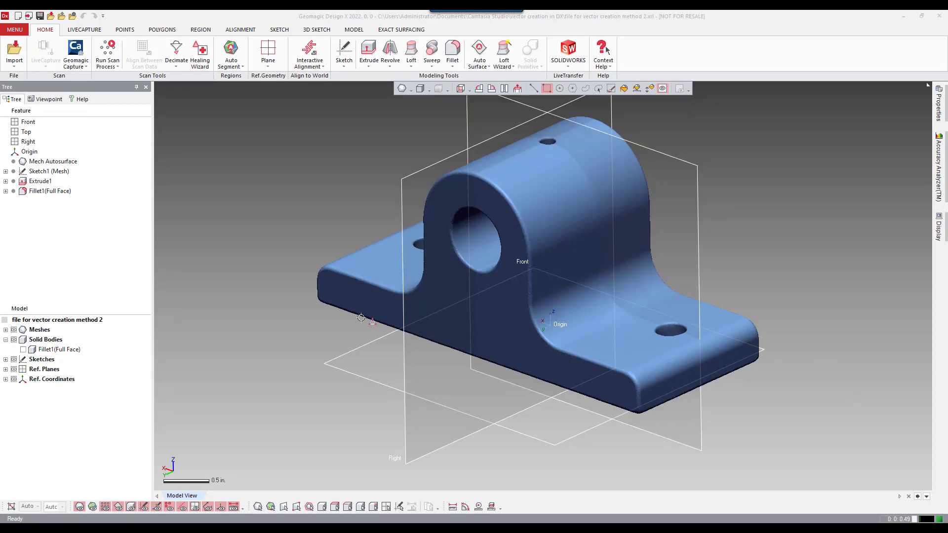
pyautogui.click(24, 349)
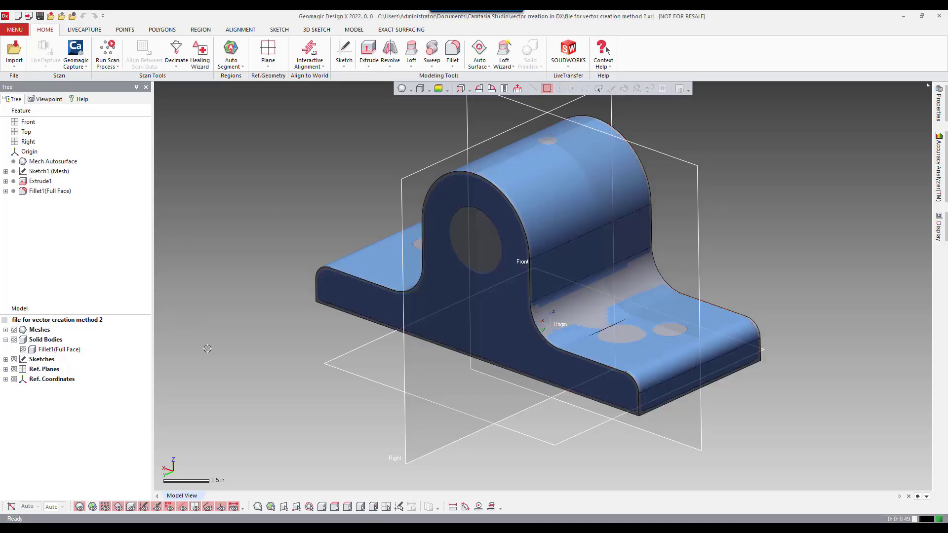
pyautogui.click(21, 330)
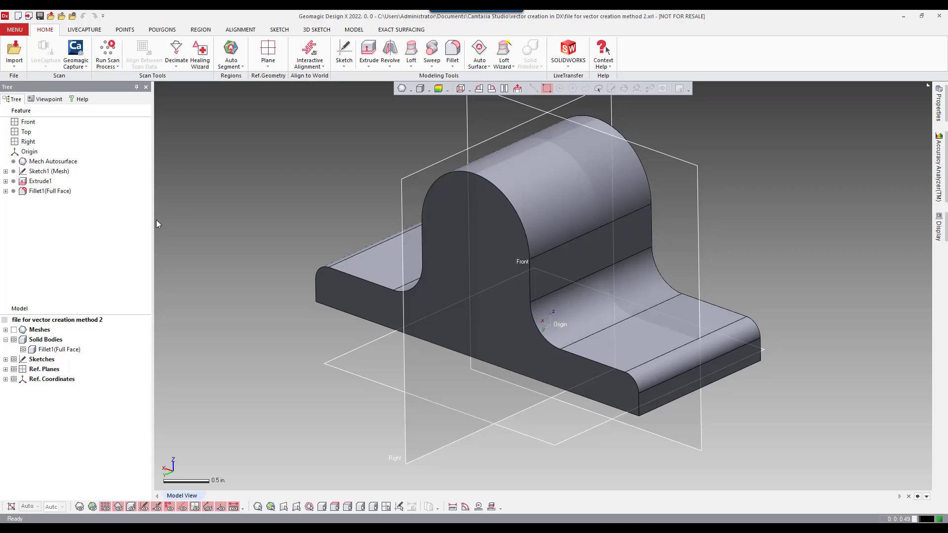
# Sketch on the front face, convert the top arc edge, and make it construction geometry.
pyautogui.click(438, 238)
pyautogui.rightClick(438, 238)
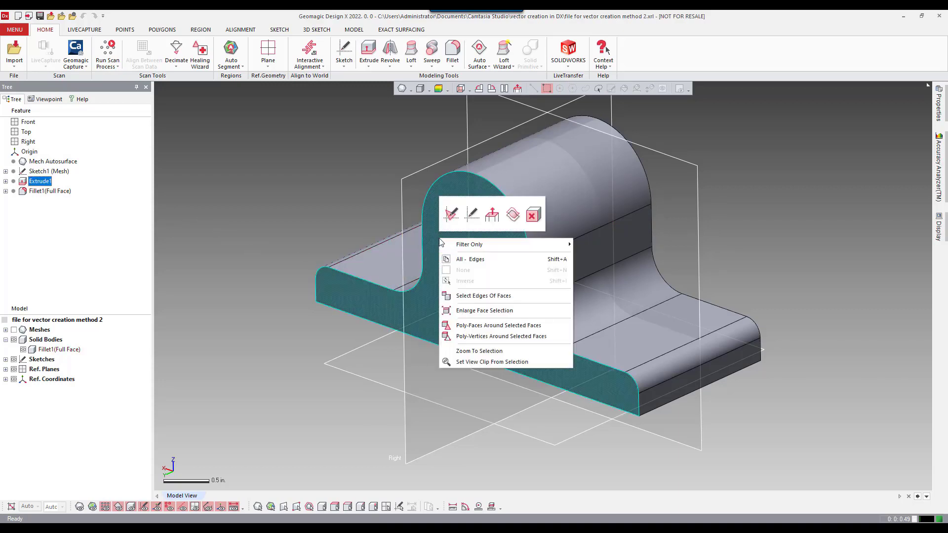
pyautogui.click(471, 218)
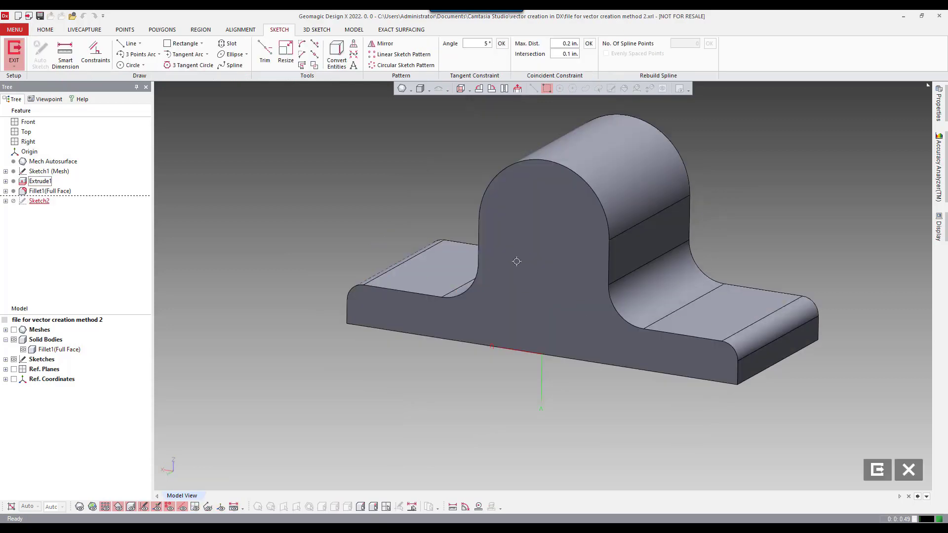
pyautogui.rightClick(546, 161)
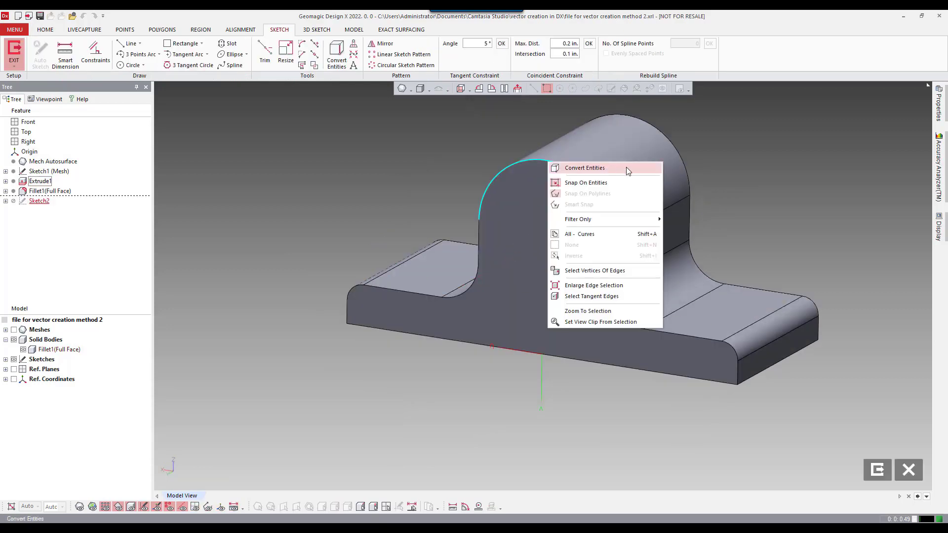
pyautogui.click(610, 170)
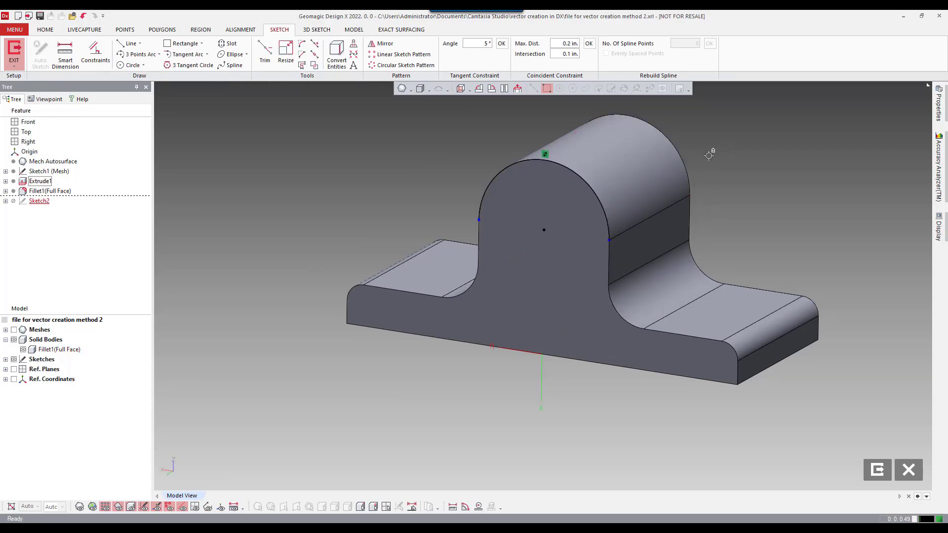
pyautogui.hotkey('ctrl', '5')
pyautogui.rightClick(583, 173)
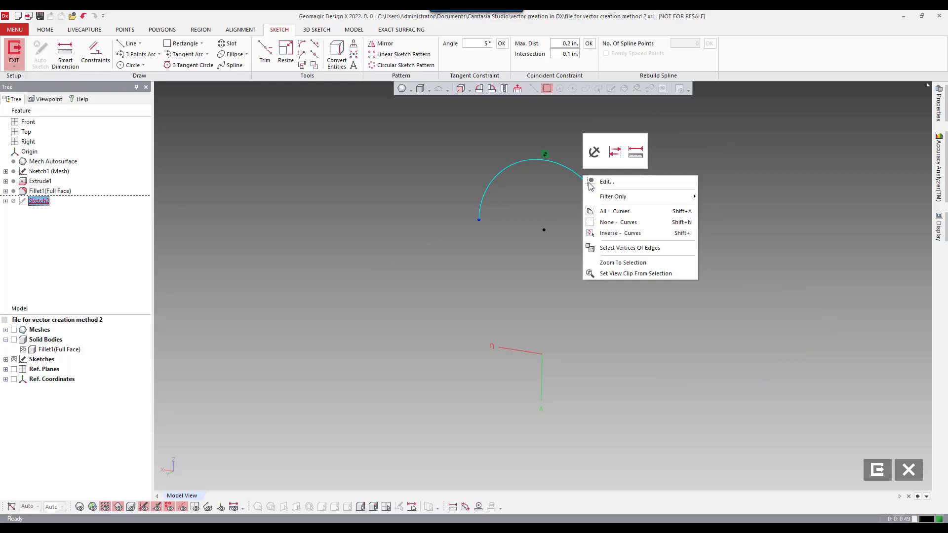
pyautogui.click(615, 153)
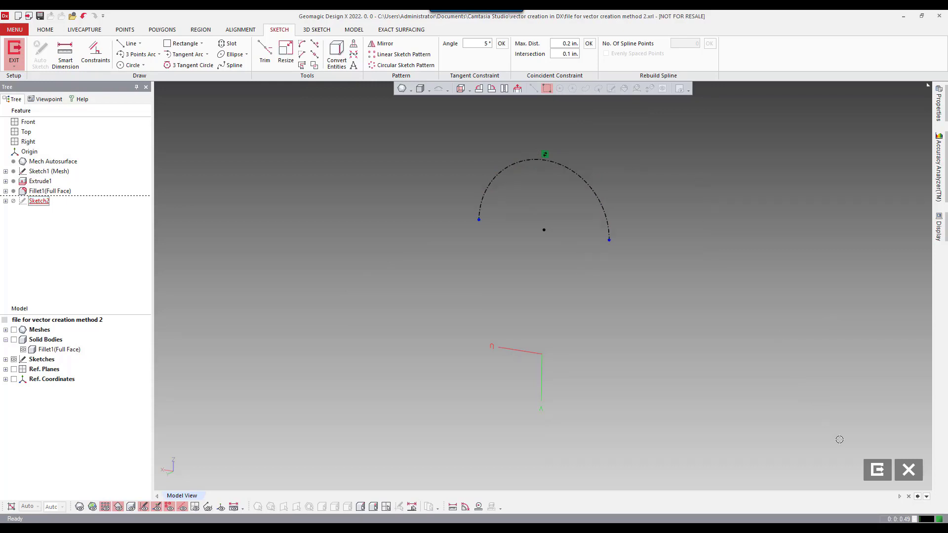
# Finish the sketch and create Vector1 at the arc centre along the Y direction.
pyautogui.click(878, 469)
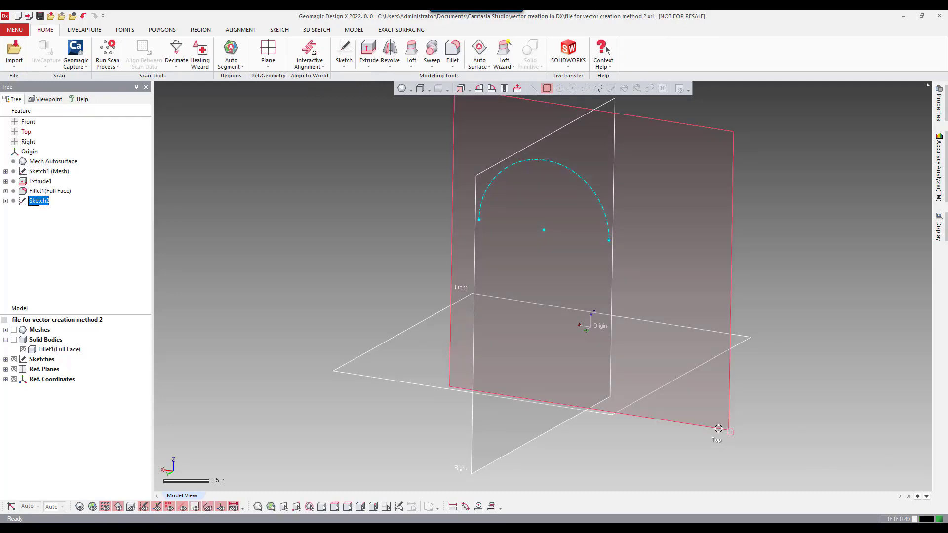
pyautogui.rightClick(276, 265)
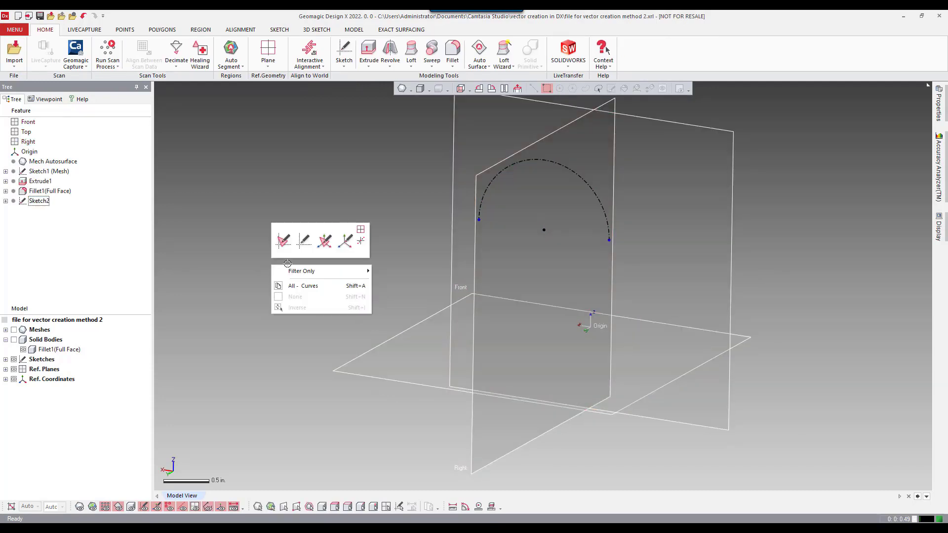
pyautogui.click(363, 240)
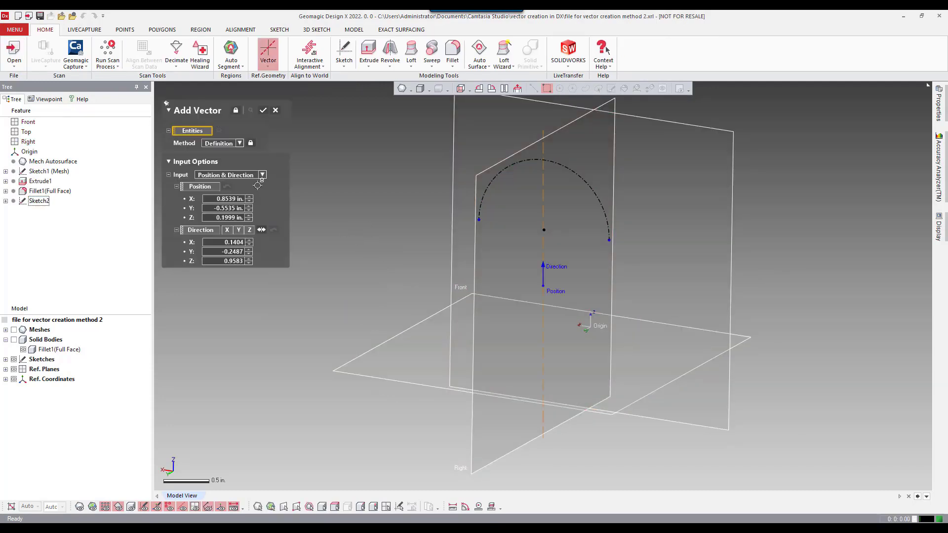
pyautogui.click(201, 186)
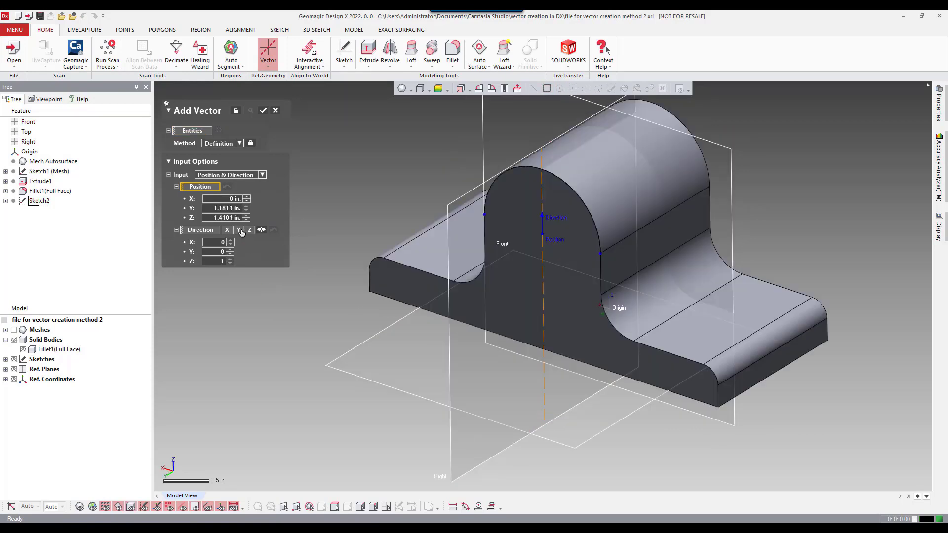
pyautogui.click(239, 231)
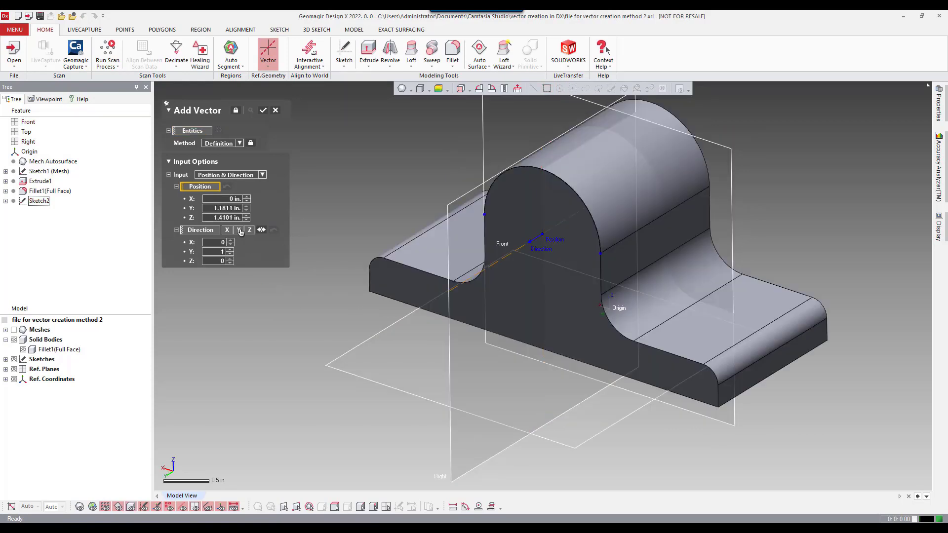
pyautogui.click(264, 110)
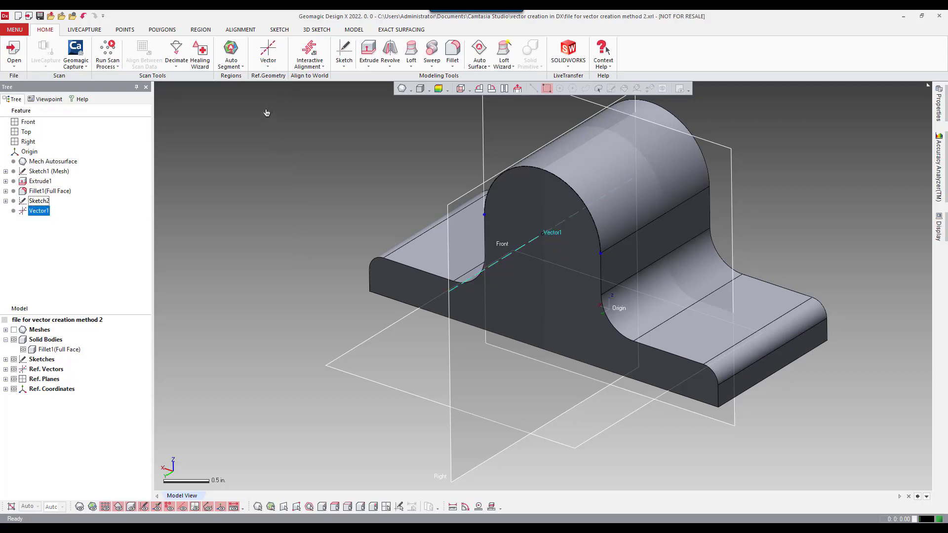
pyautogui.click(287, 153)
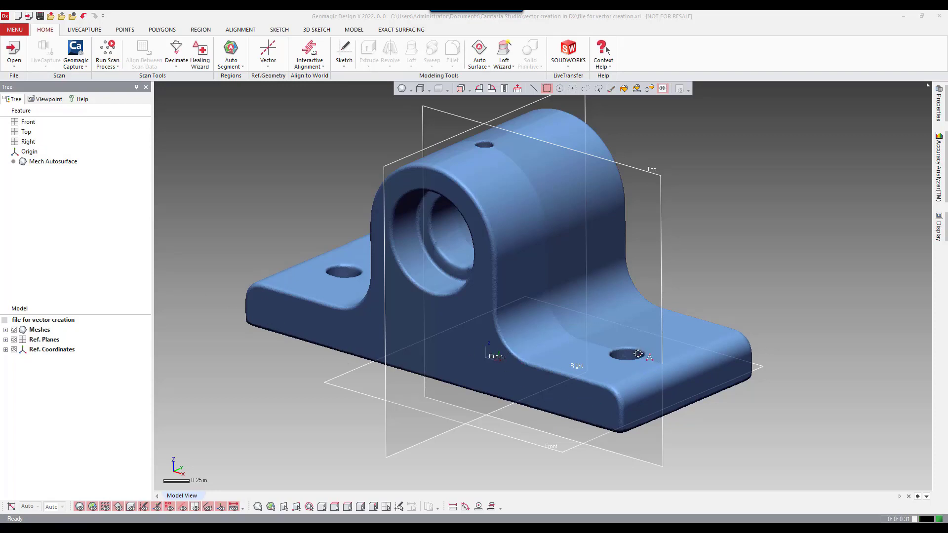
# Tilt the view to look down on the pillow-block mesh.
pyautogui.moveTo(581, 343)
pyautogui.mouseDown(button='right')
pyautogui.moveTo(593, 403)
pyautogui.moveTo(607, 394)
pyautogui.moveTo(616, 429)
pyautogui.moveTo(615, 332)
pyautogui.moveTo(524, 350)
pyautogui.moveTo(595, 367)
pyautogui.mouseUp(button='right')
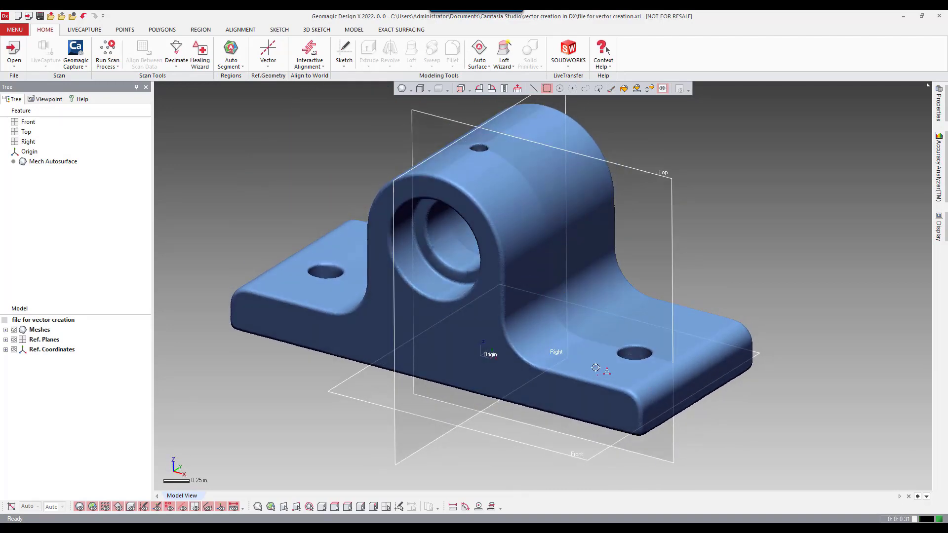
# Start a planar mesh sketch on the Front plane with the section offset to 0.15 in.
pyautogui.click(616, 450)
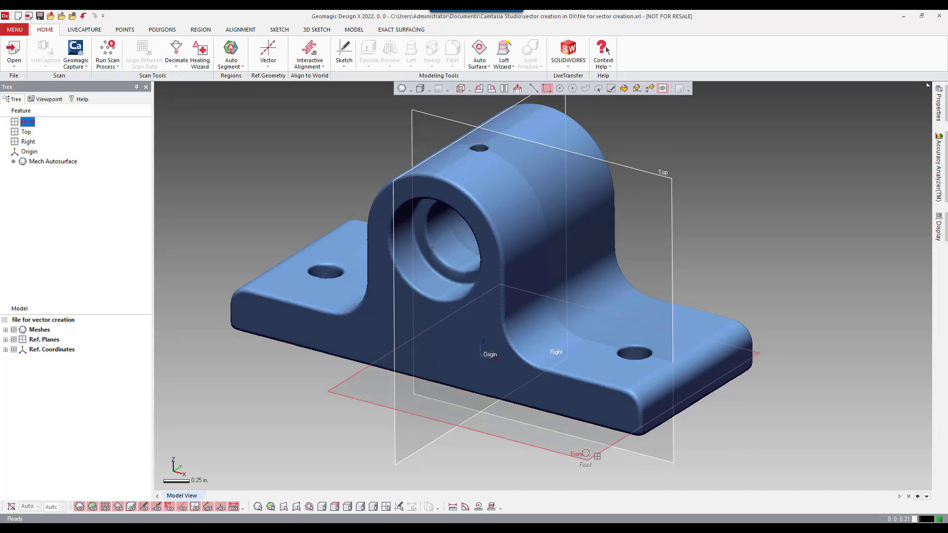
pyautogui.rightClick(818, 422)
pyautogui.click(832, 397)
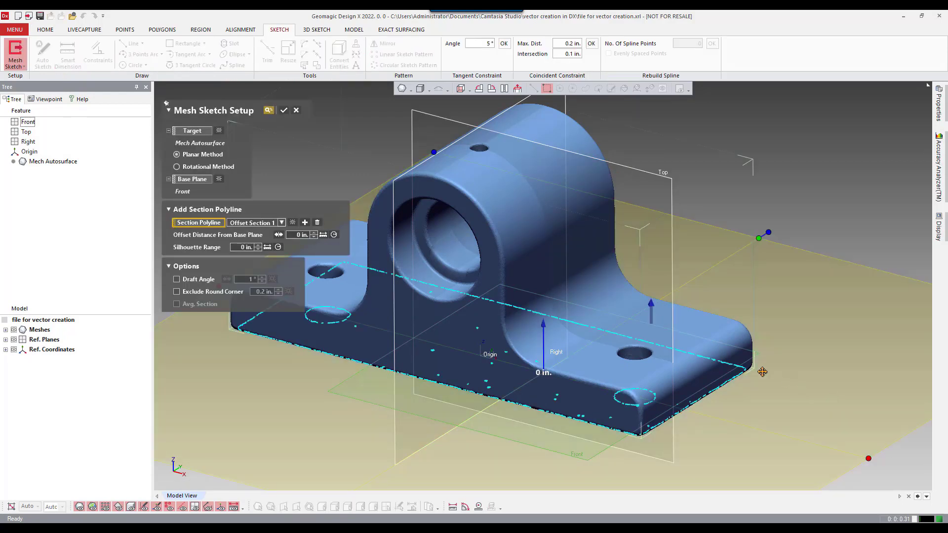
pyautogui.moveTo(542, 336); pyautogui.dragTo(542, 325)
pyautogui.scroll(-4, 553, 328)
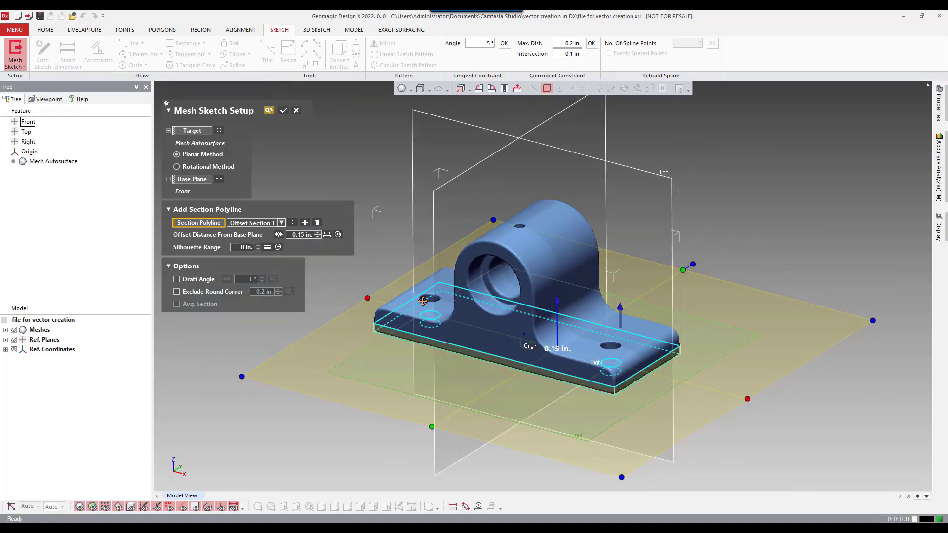
pyautogui.moveTo(367, 298); pyautogui.dragTo(574, 388)
pyautogui.scroll(3, 627, 382)
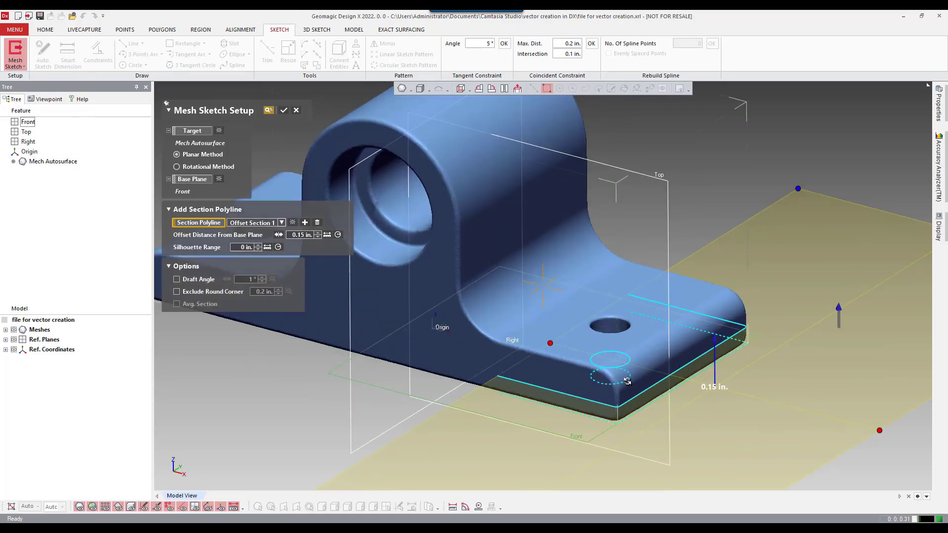
pyautogui.scroll(2, 627, 381)
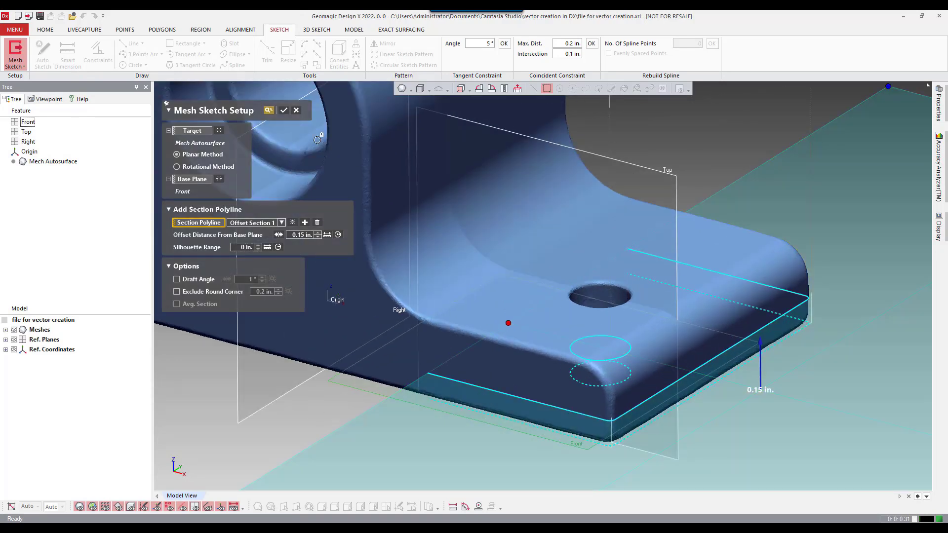
# Confirm the sketch setup and fit a circle to the large hole's edge.
pyautogui.click(284, 112)
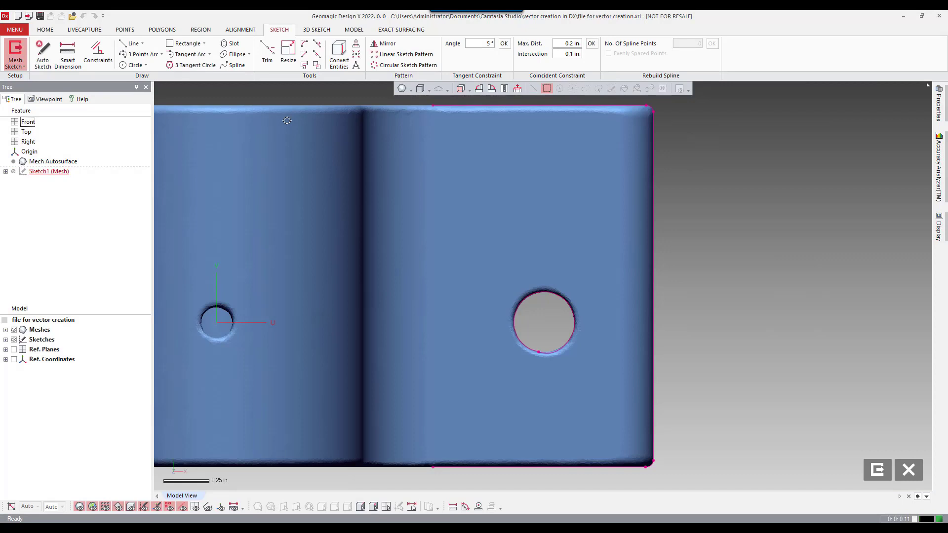
pyautogui.rightClick(705, 285)
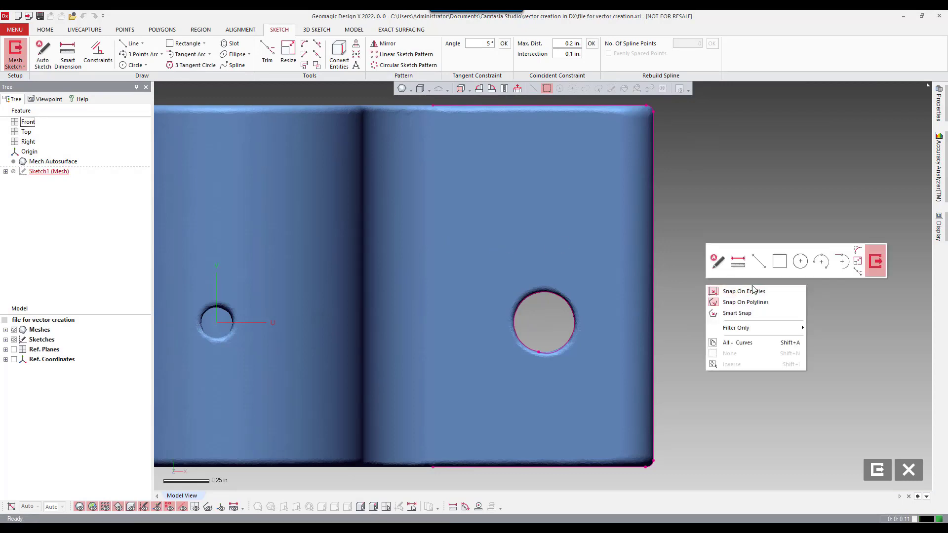
pyautogui.click(809, 265)
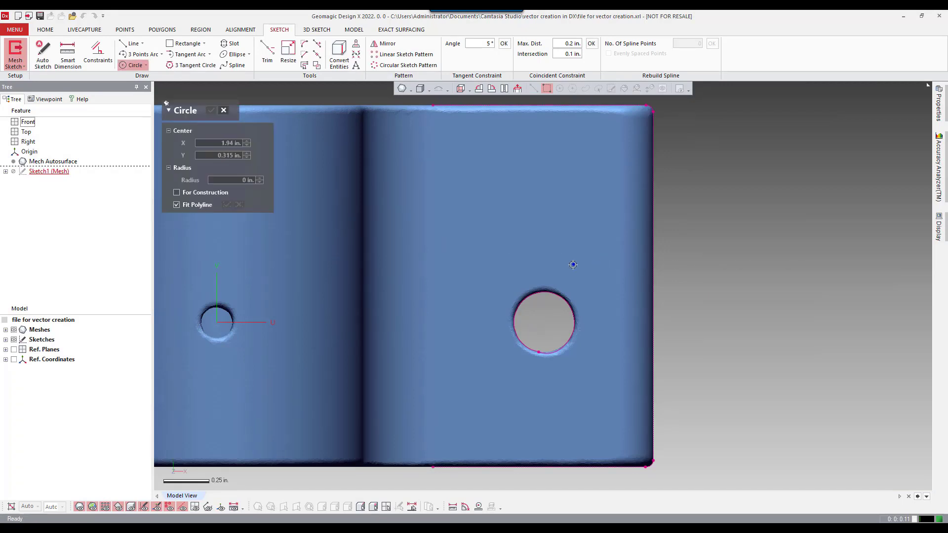
pyautogui.click(555, 291)
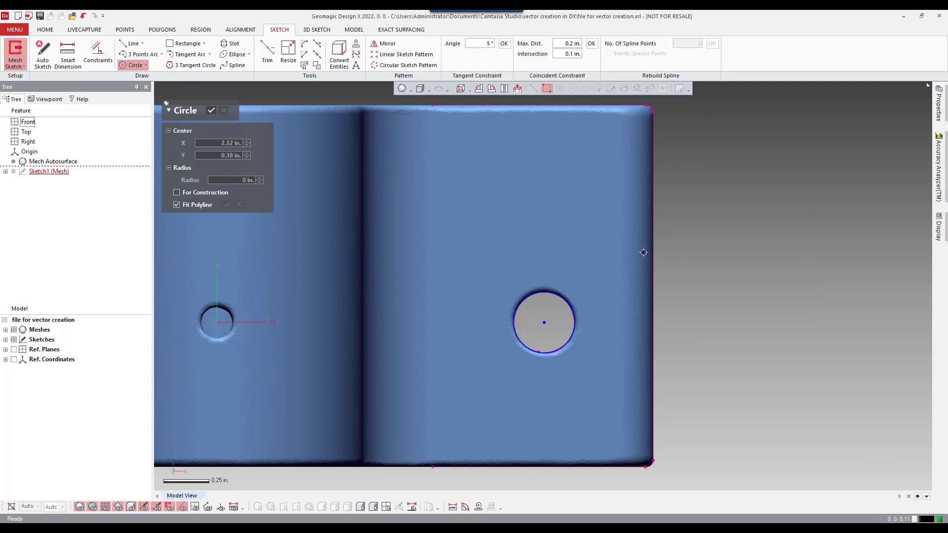
pyautogui.rightClick(518, 228)
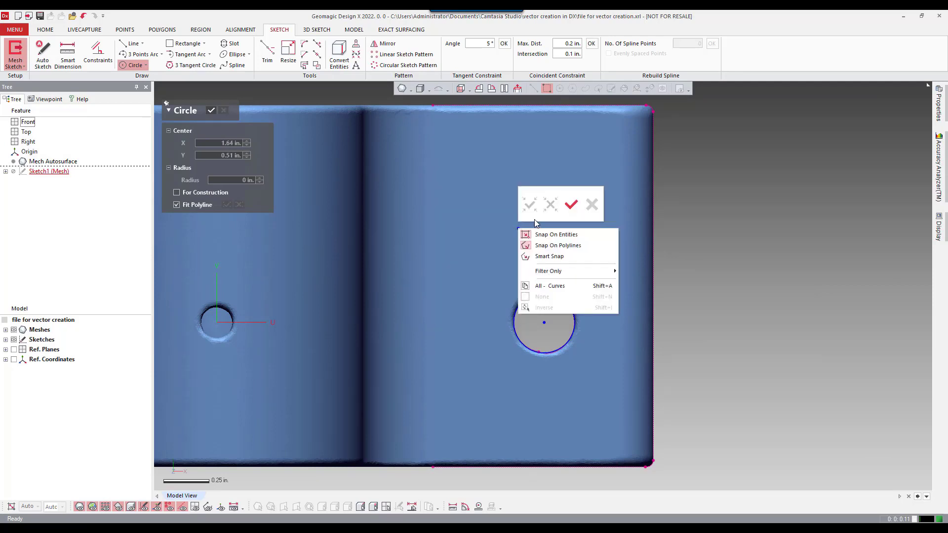
pyautogui.click(568, 201)
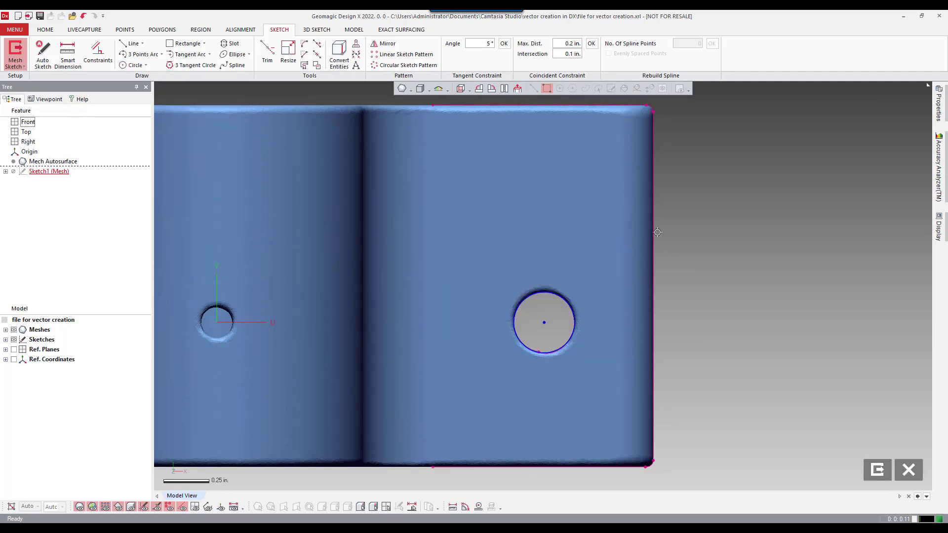
# Start dimensioning the circle, hiding and reshowing the mesh with Ctrl+1 to check it.
pyautogui.rightClick(568, 301)
pyautogui.click(594, 289)
pyautogui.hotkey('ctrl', '1')
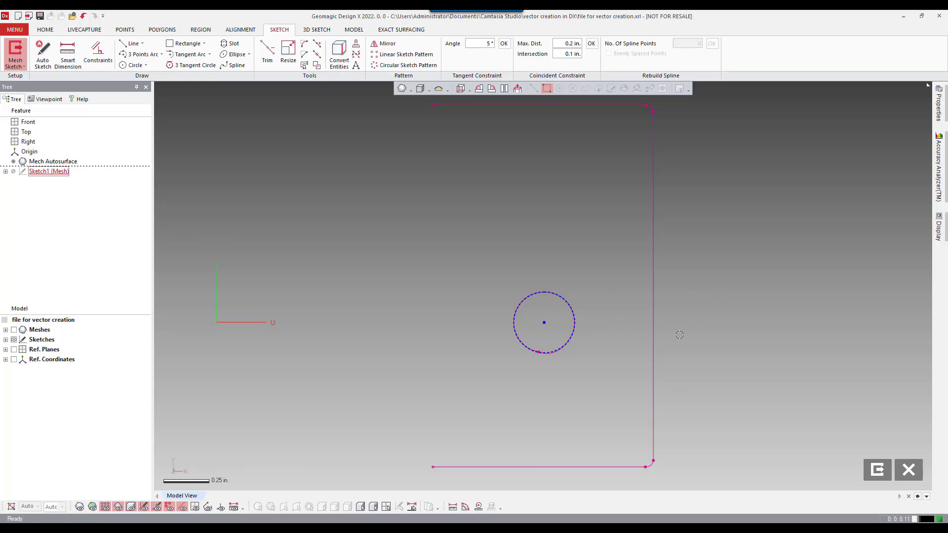
pyautogui.hotkey('ctrl', '1')
pyautogui.rightClick(710, 321)
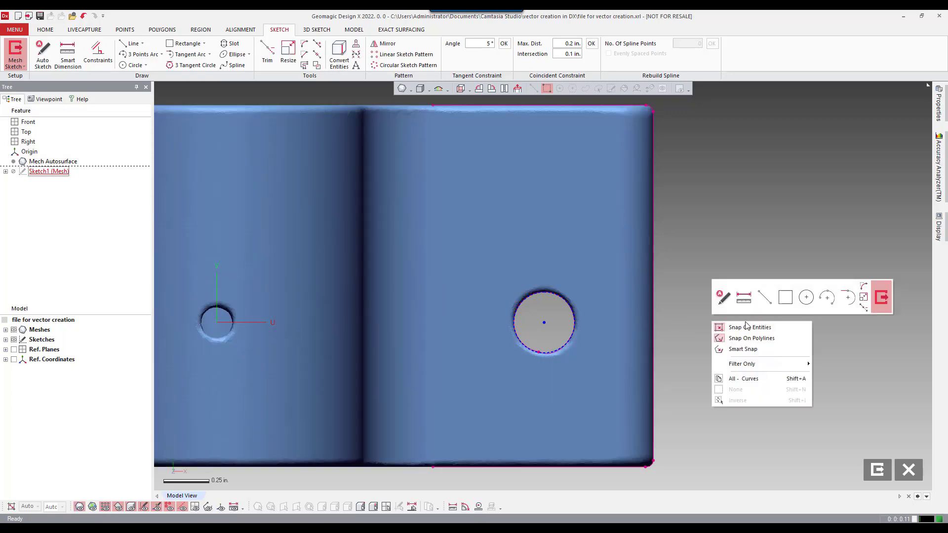
# Exit the sketch and create Vector1 at the circle's centre, pointing along Z.
pyautogui.click(887, 306)
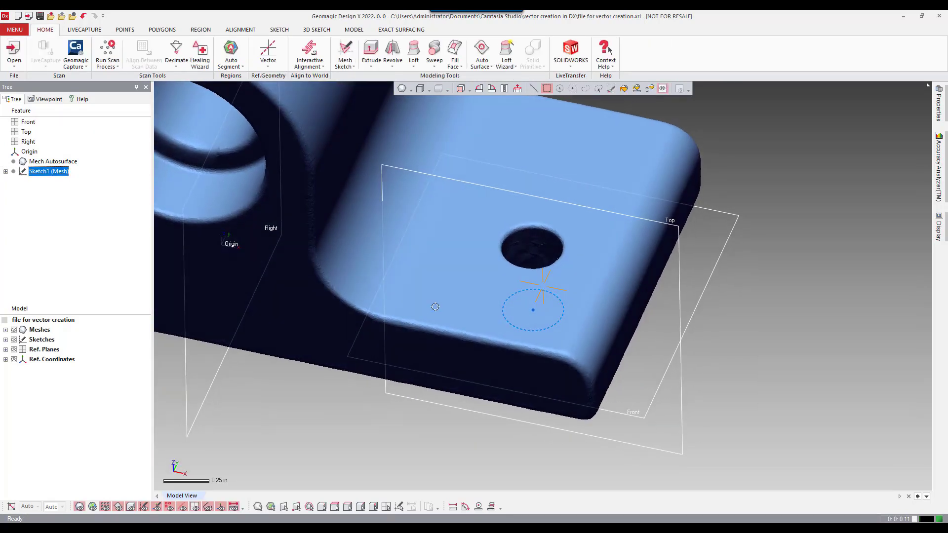
pyautogui.rightClick(747, 332)
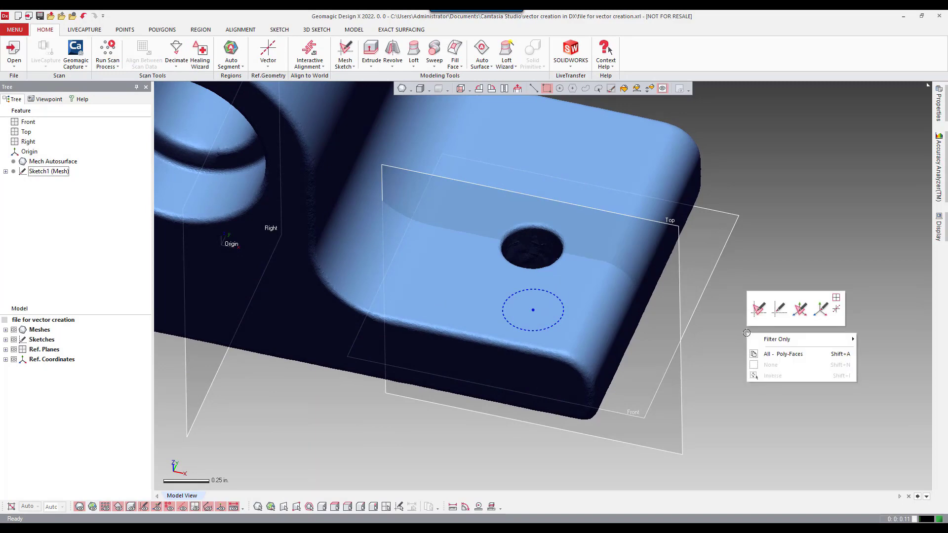
pyautogui.click(836, 309)
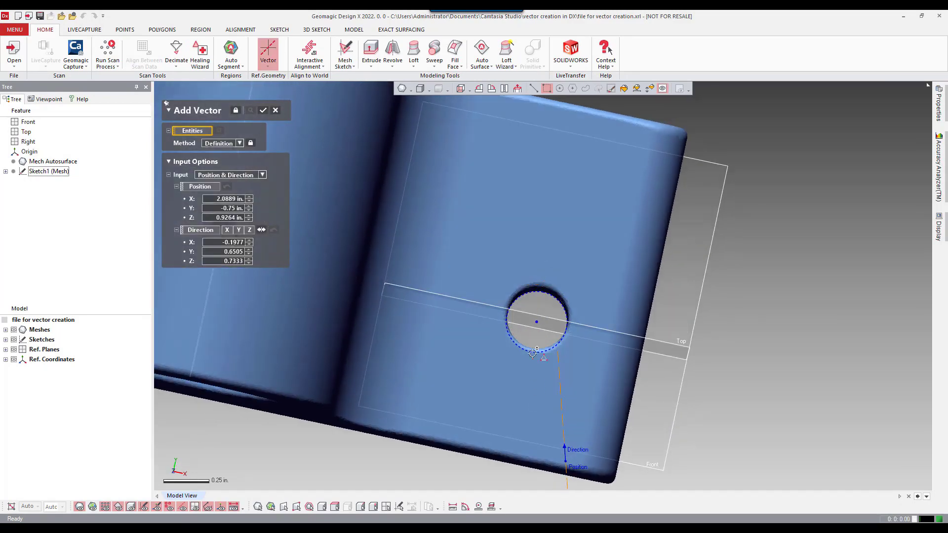
pyautogui.click(202, 186)
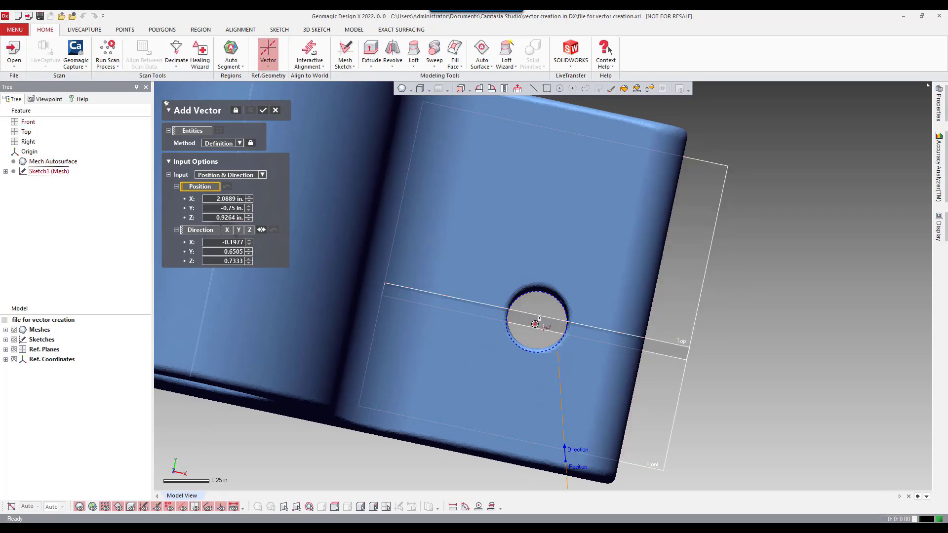
pyautogui.click(540, 318)
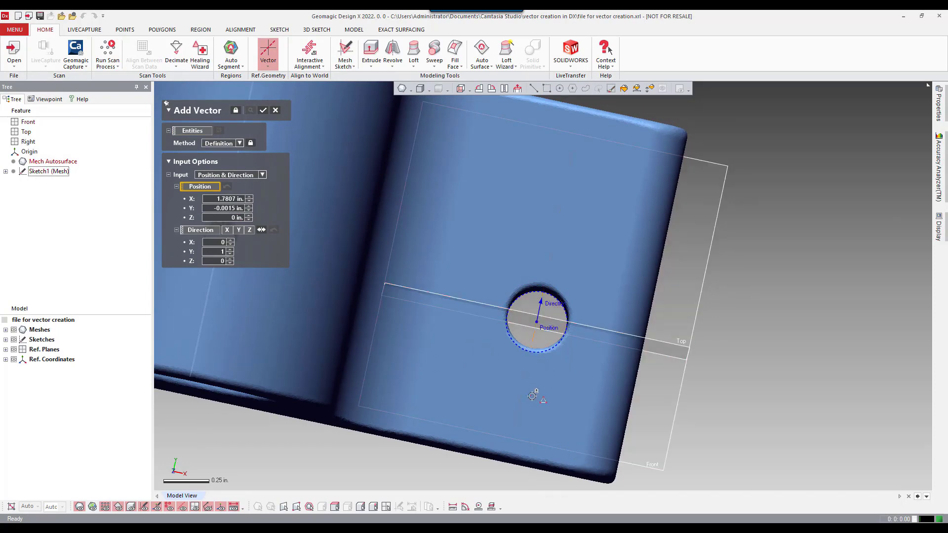
pyautogui.moveTo(507, 383); pyautogui.dragTo(414, 237, button='right')
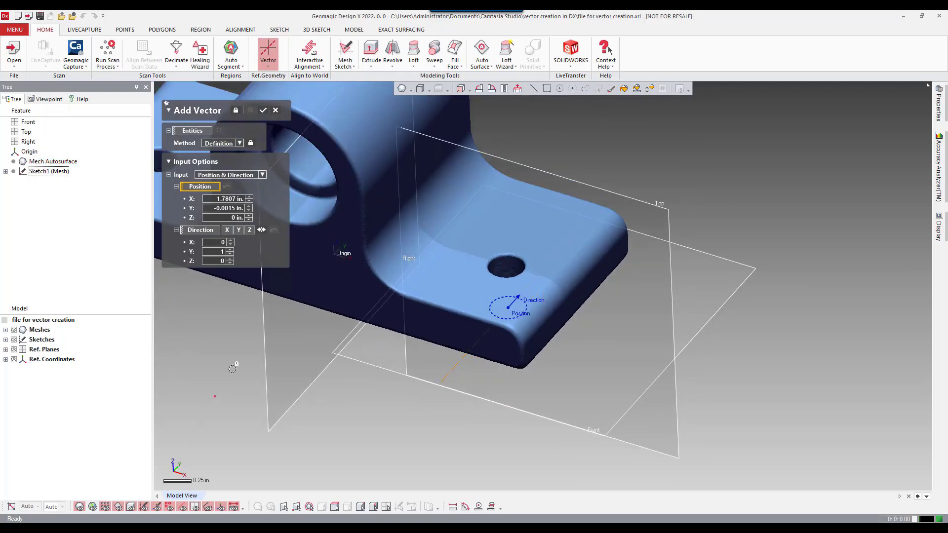
pyautogui.click(250, 229)
pyautogui.click(264, 112)
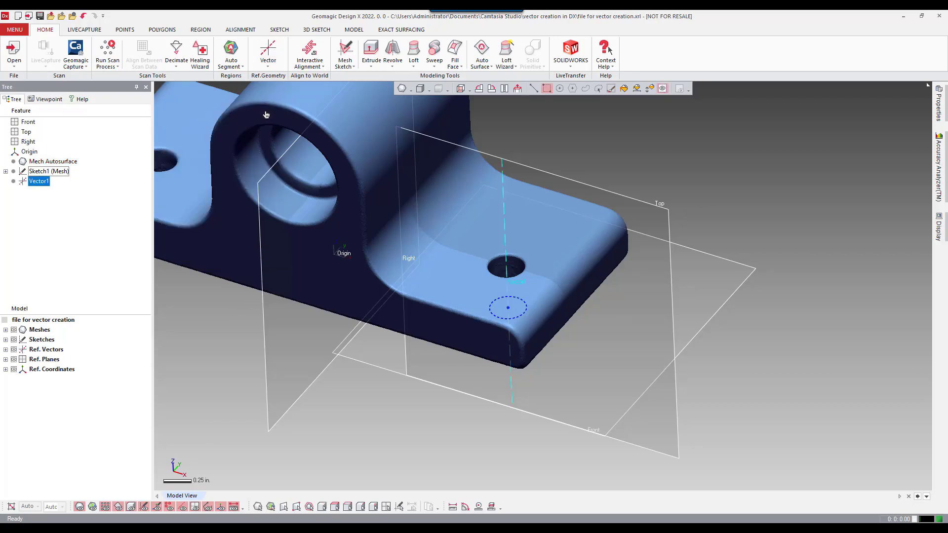
# Orbit to the bore and paint its inner face with Smart Selection.
pyautogui.click(747, 196)
pyautogui.moveTo(700, 274); pyautogui.dragTo(493, 367, button='right')
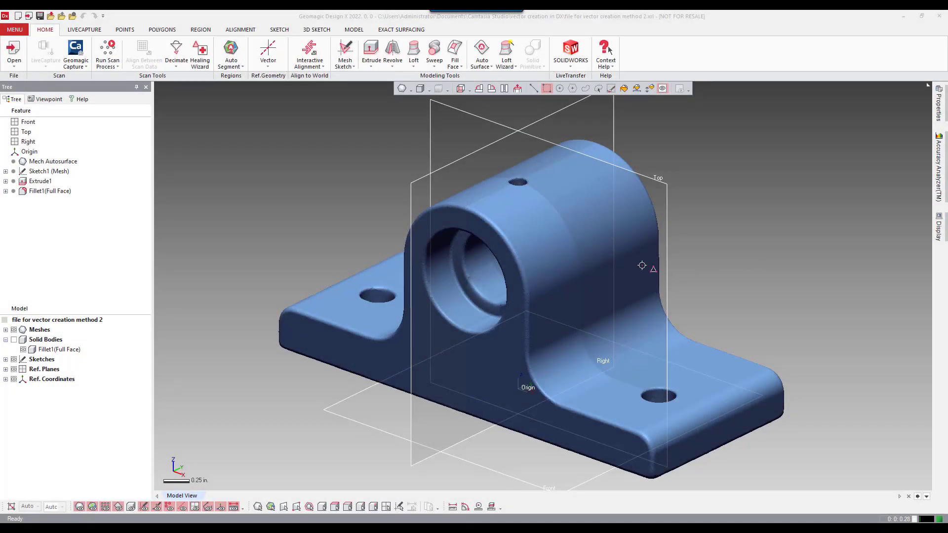
pyautogui.moveTo(535, 295); pyautogui.dragTo(581, 291, button='right')
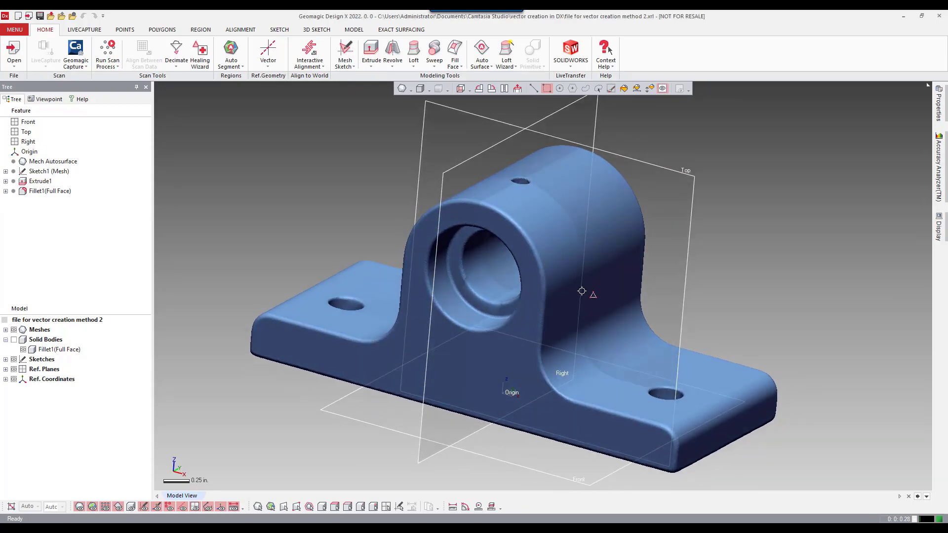
pyautogui.scroll(4, 529, 281)
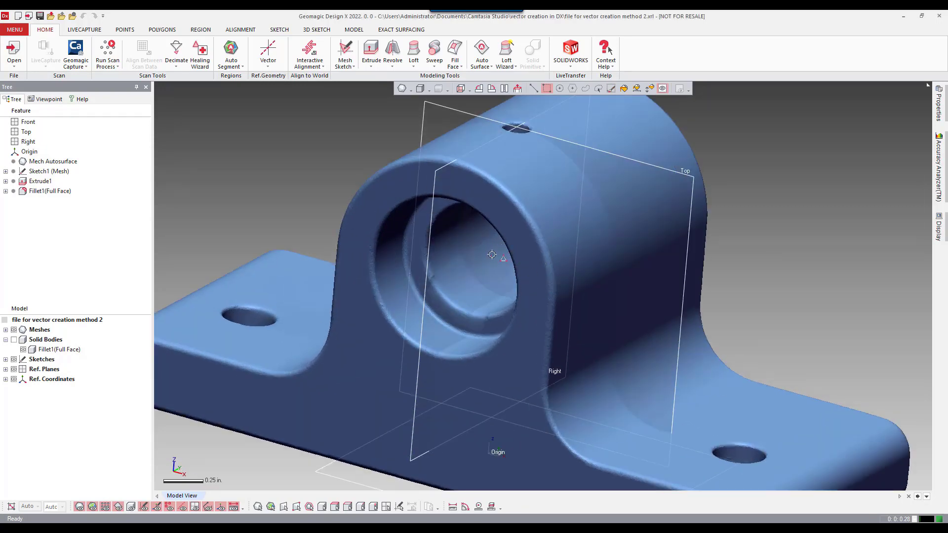
pyautogui.scroll(-1, 492, 254)
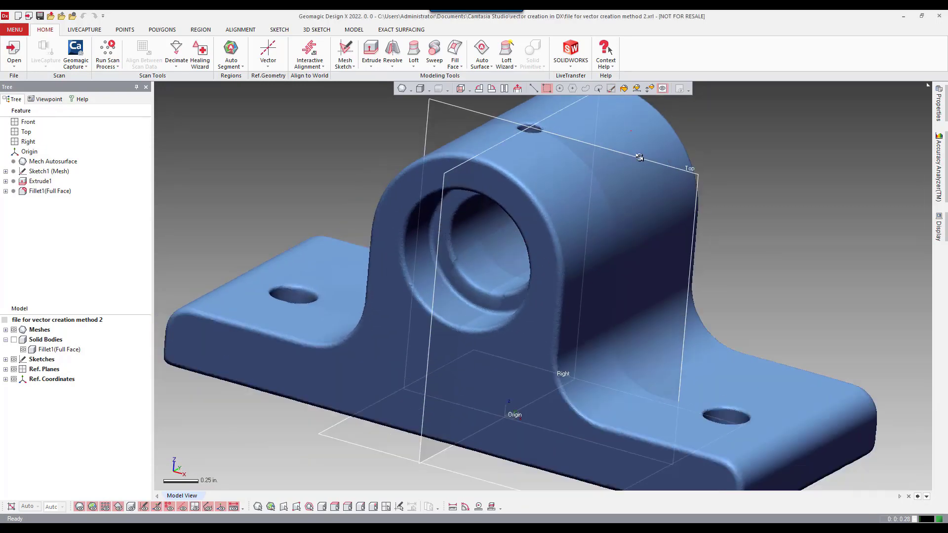
pyautogui.click(653, 90)
pyautogui.click(501, 254)
pyautogui.moveTo(500, 254); pyautogui.dragTo(499, 241)
pyautogui.moveTo(455, 292); pyautogui.dragTo(528, 173, button='right')
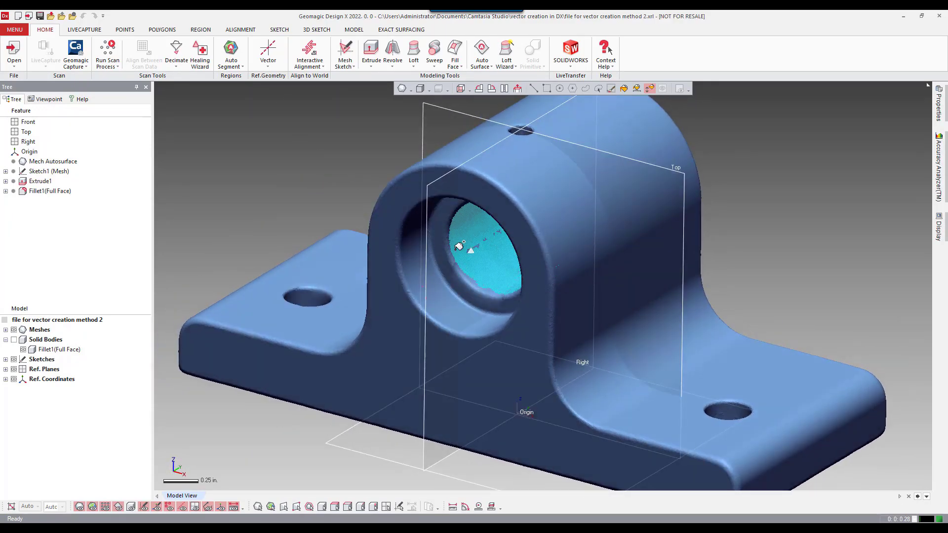
# Make the selected bore faces into Region Group1 via Auto Segment > Insert, then select it.
pyautogui.click(243, 67)
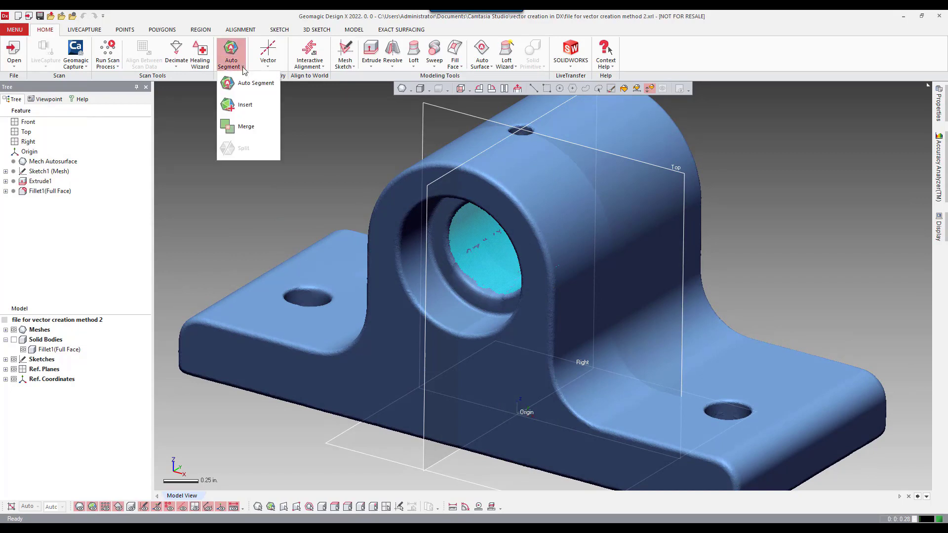
pyautogui.click(241, 105)
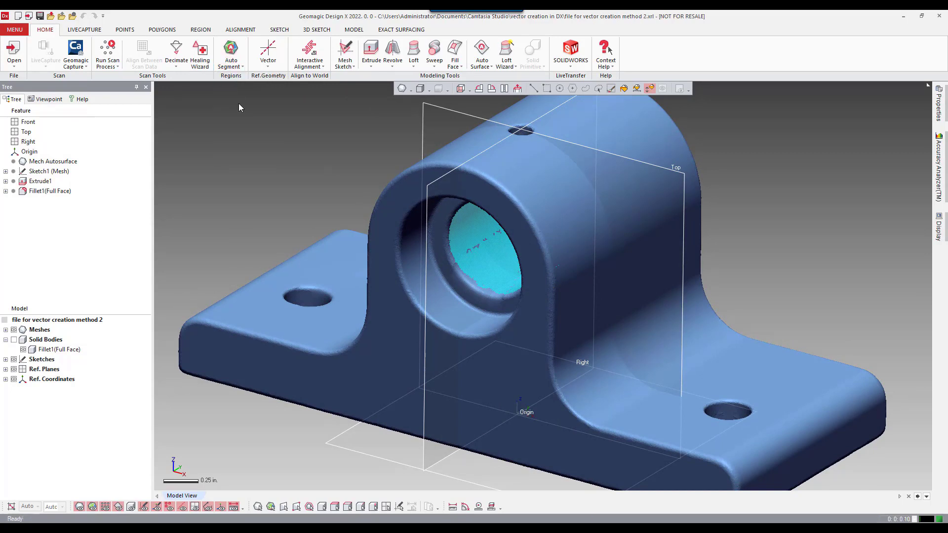
pyautogui.click(545, 89)
pyautogui.scroll(4, 496, 231)
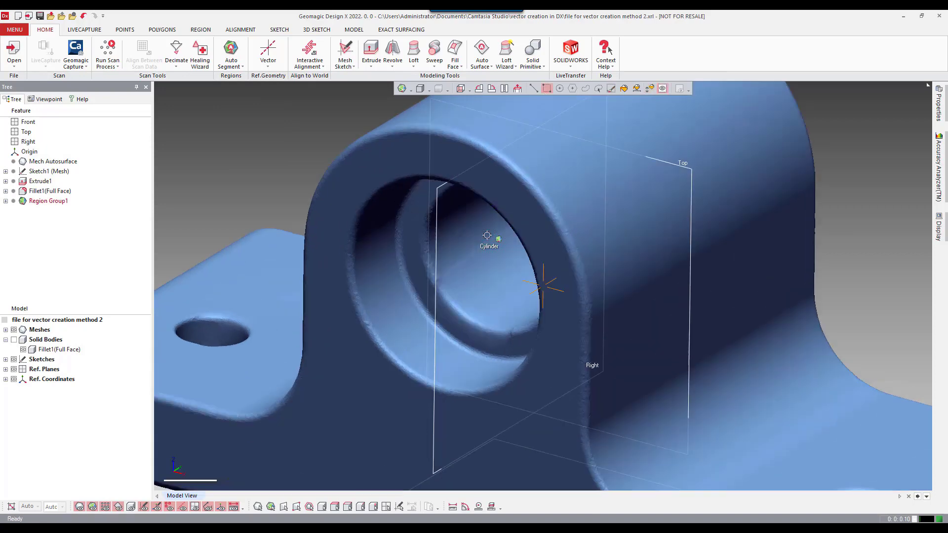
pyautogui.click(480, 233)
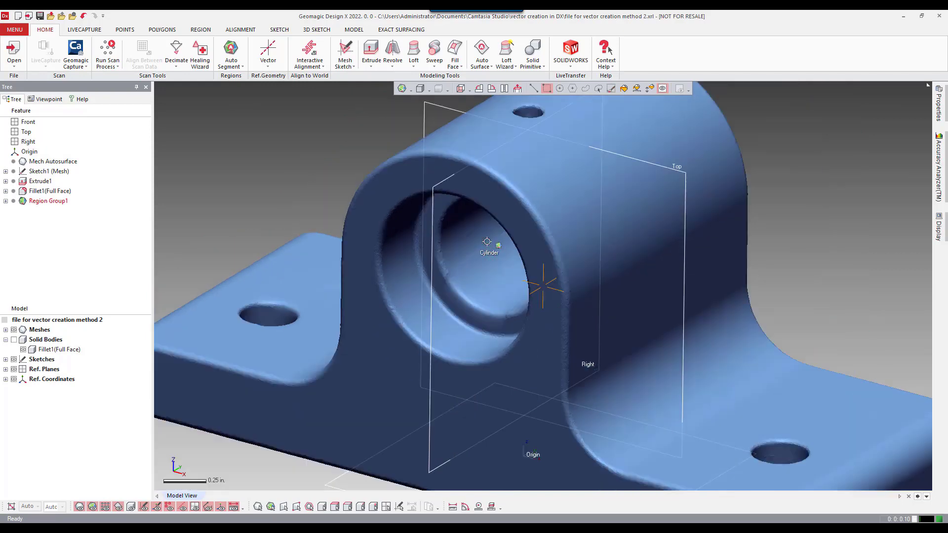
pyautogui.scroll(-3, 487, 242)
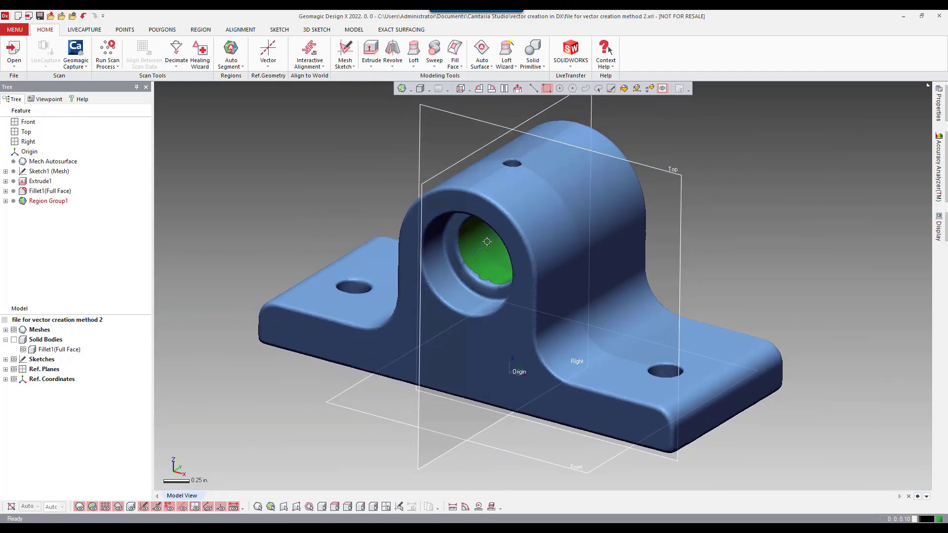
pyautogui.rightClick(247, 195)
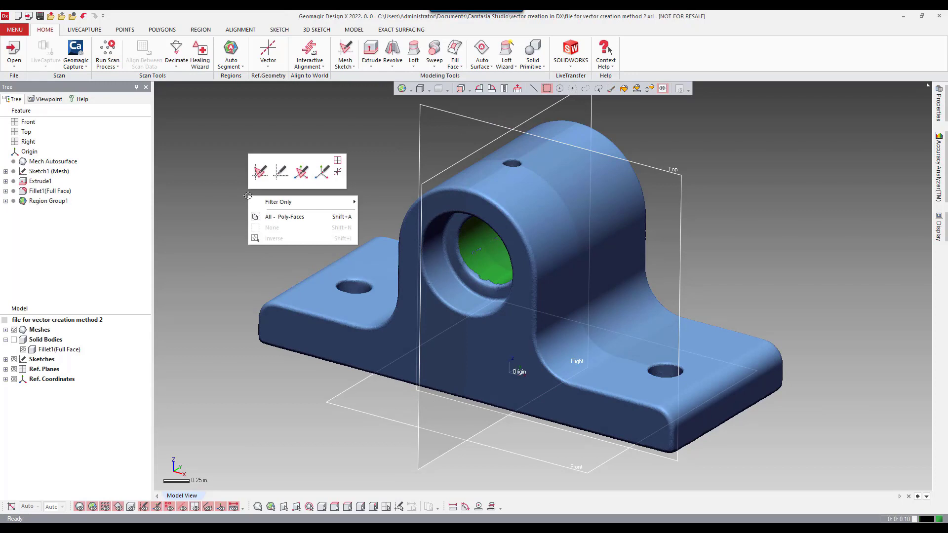
# Create Vector1 by Find Cylinder Axis on the bore region, direction constrained to Y.
pyautogui.click(340, 172)
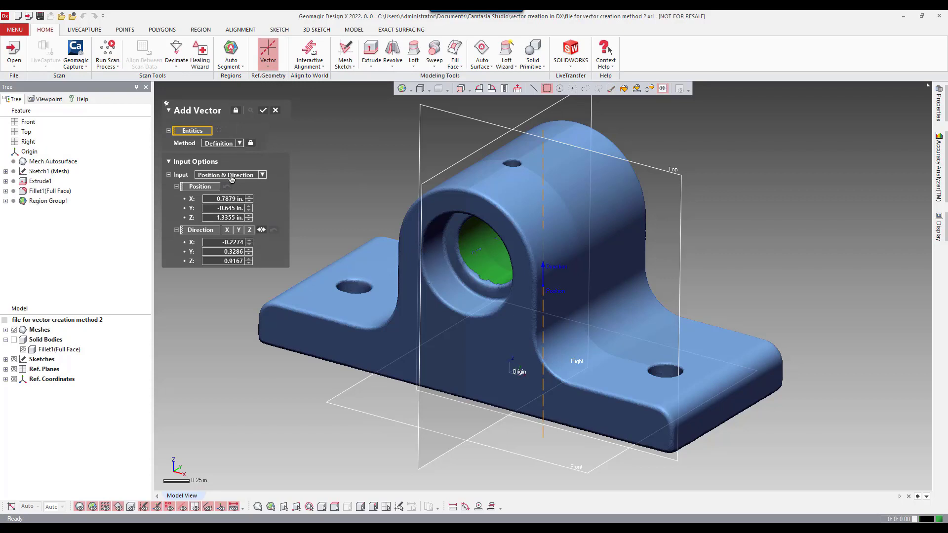
pyautogui.click(241, 144)
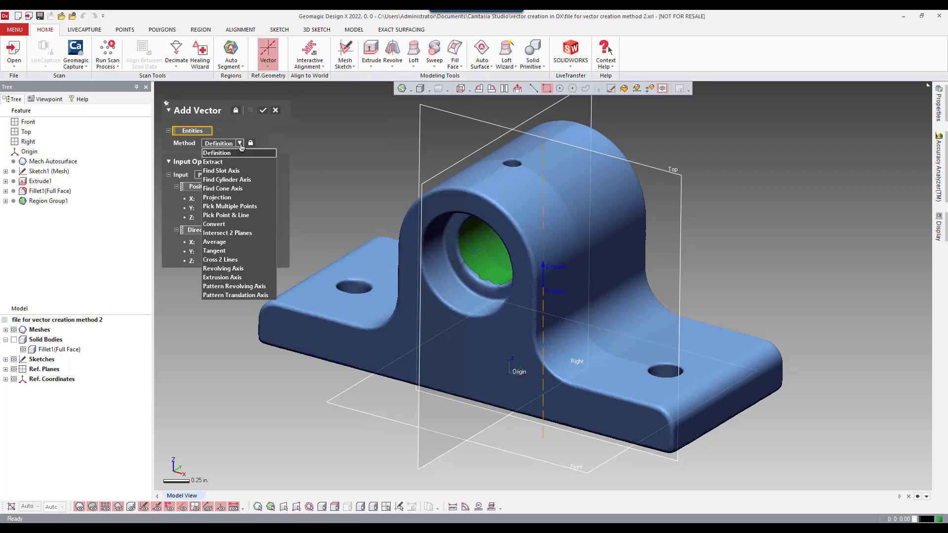
pyautogui.click(248, 183)
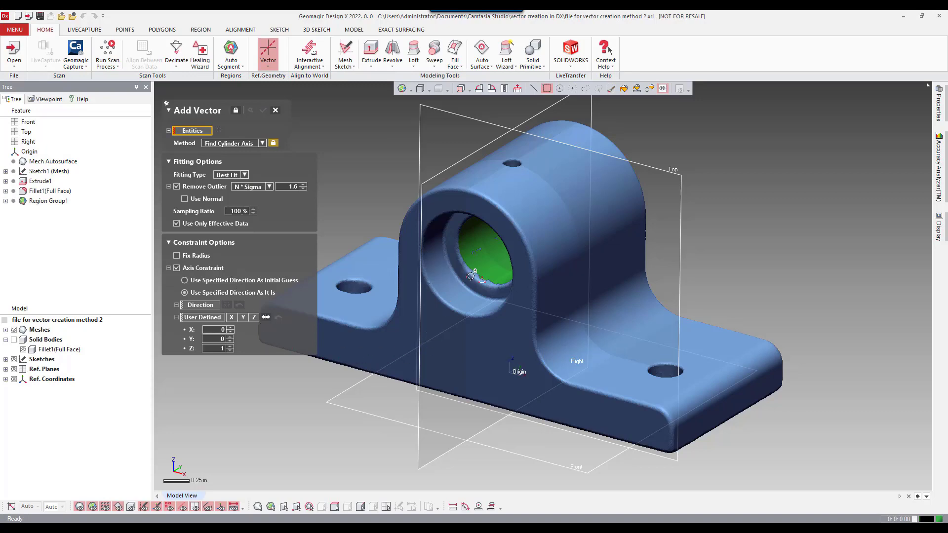
pyautogui.click(488, 264)
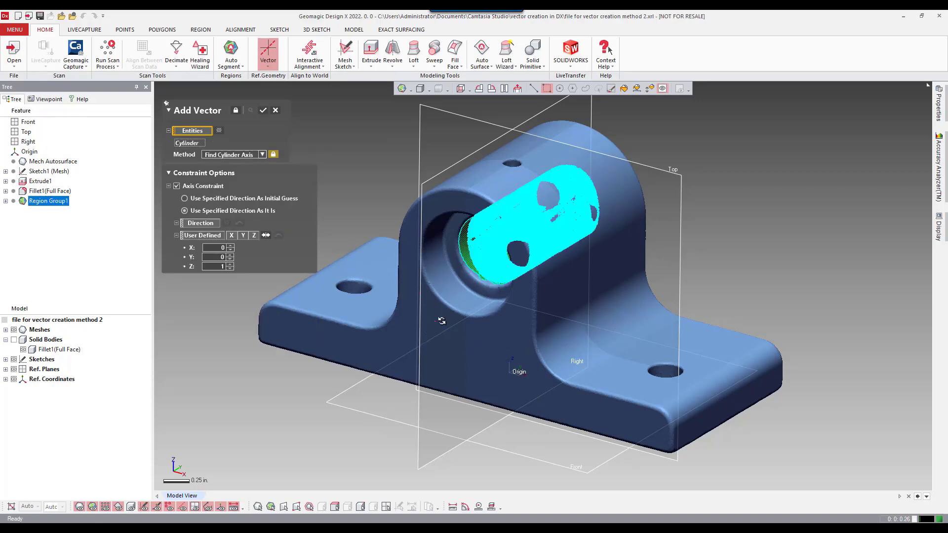
pyautogui.moveTo(443, 321); pyautogui.dragTo(549, 286, button='right')
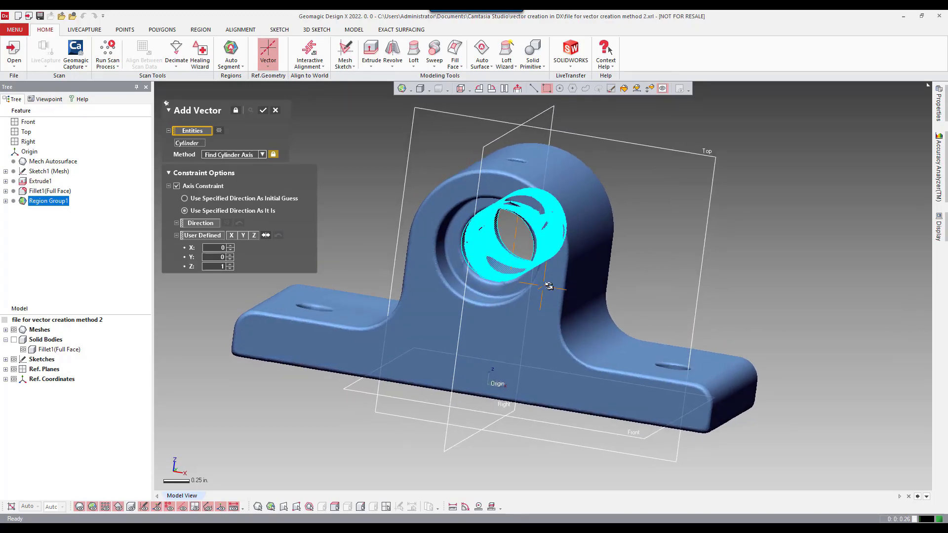
pyautogui.scroll(3, 534, 256)
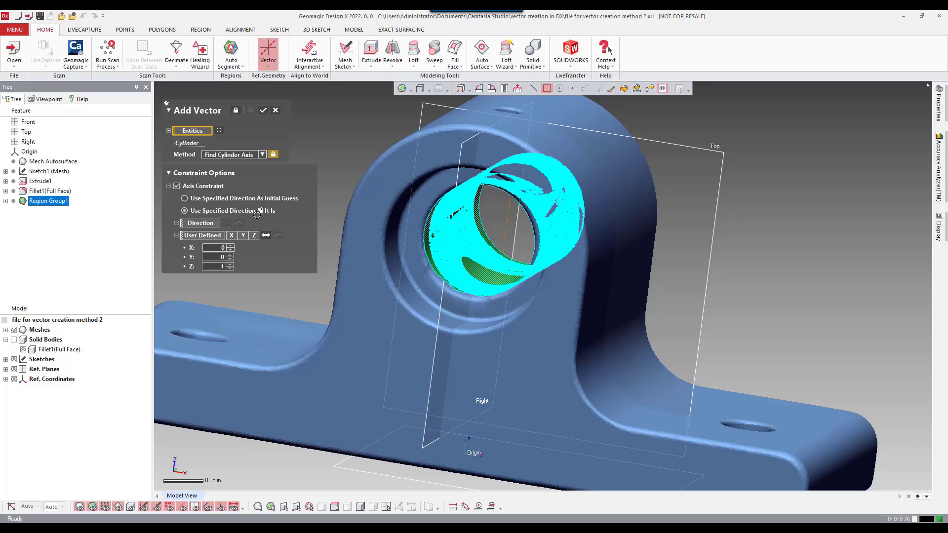
pyautogui.click(212, 225)
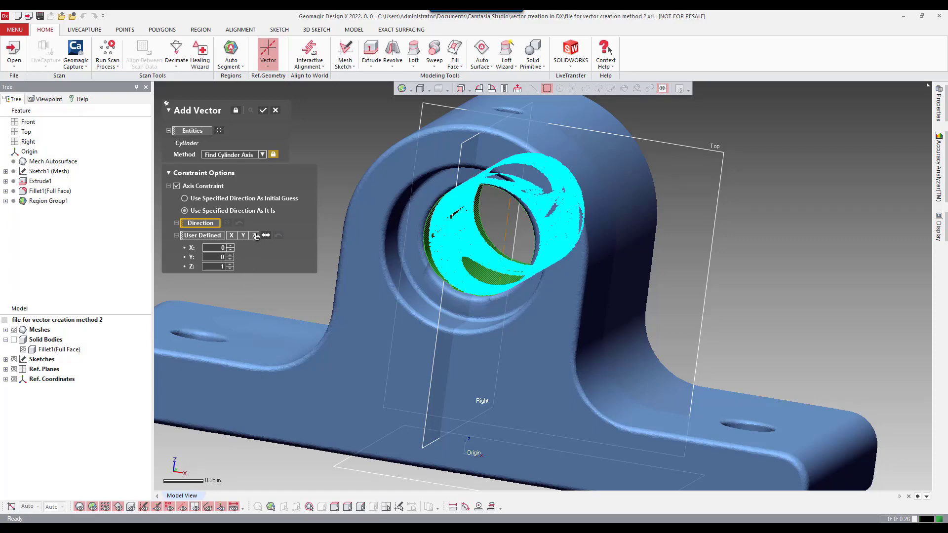
pyautogui.moveTo(262, 296); pyautogui.dragTo(285, 424, button='right')
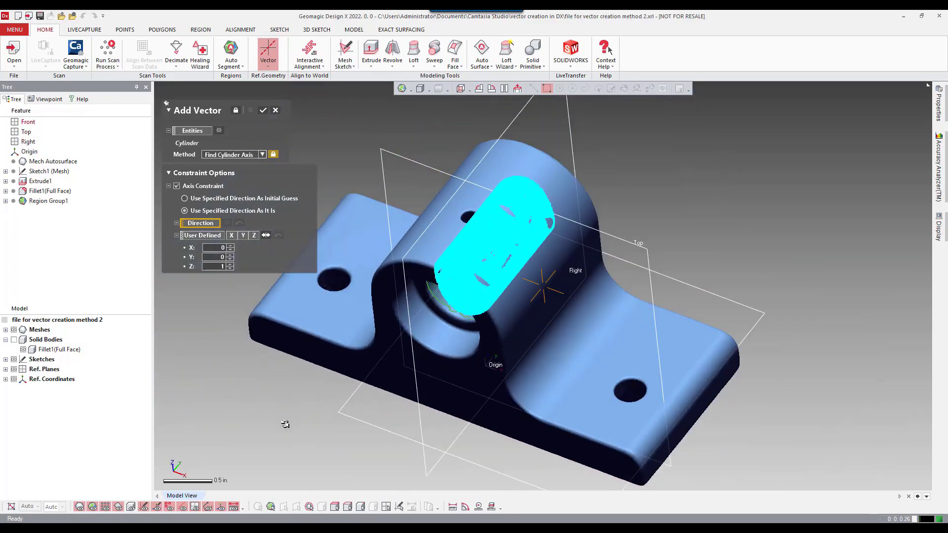
pyautogui.click(243, 236)
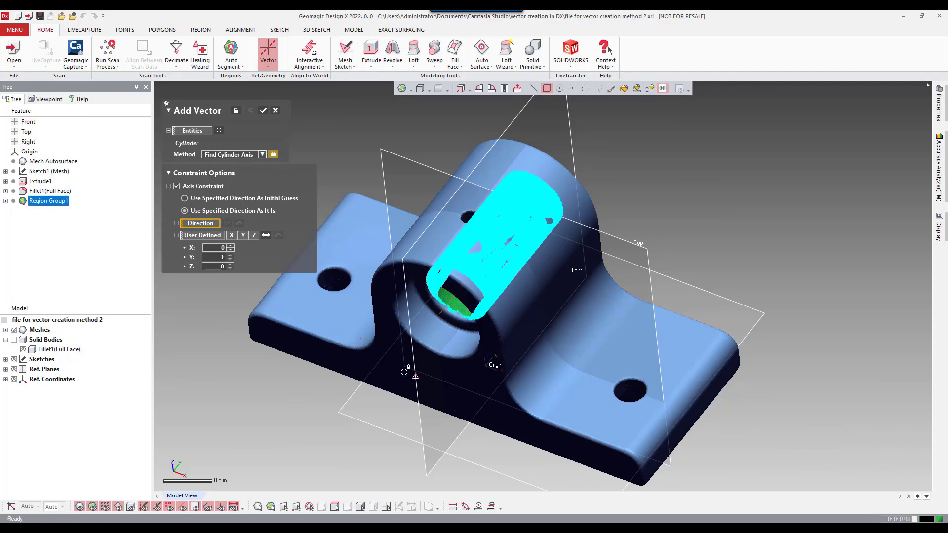
pyautogui.moveTo(444, 330); pyautogui.dragTo(444, 202, button='right')
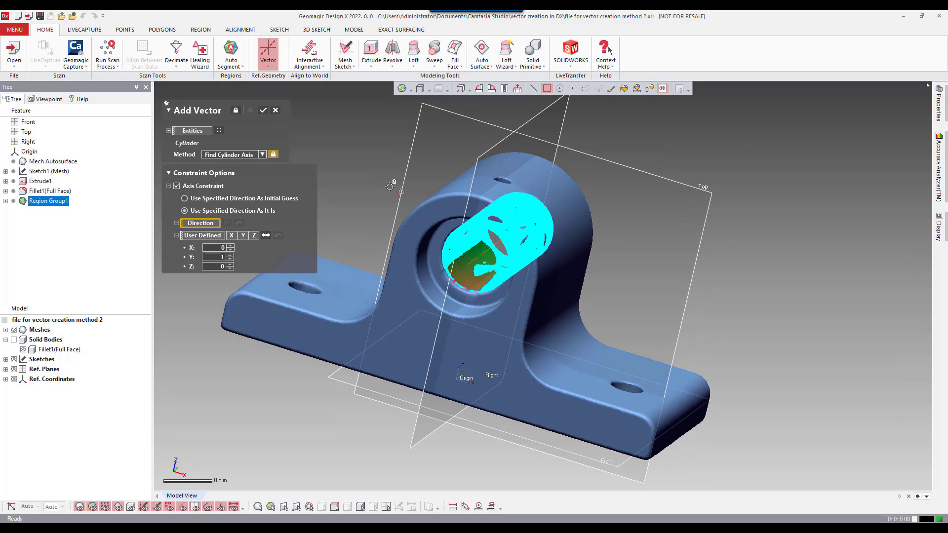
pyautogui.click(263, 111)
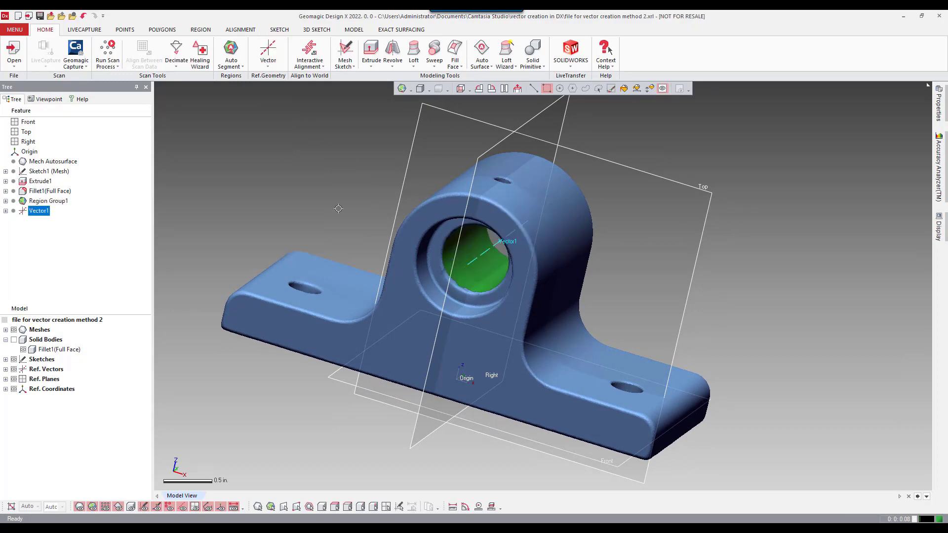
# Reset to the isometric view with Ctrl+0 and nudge the view slightly.
pyautogui.hotkey('ctrl', '0')
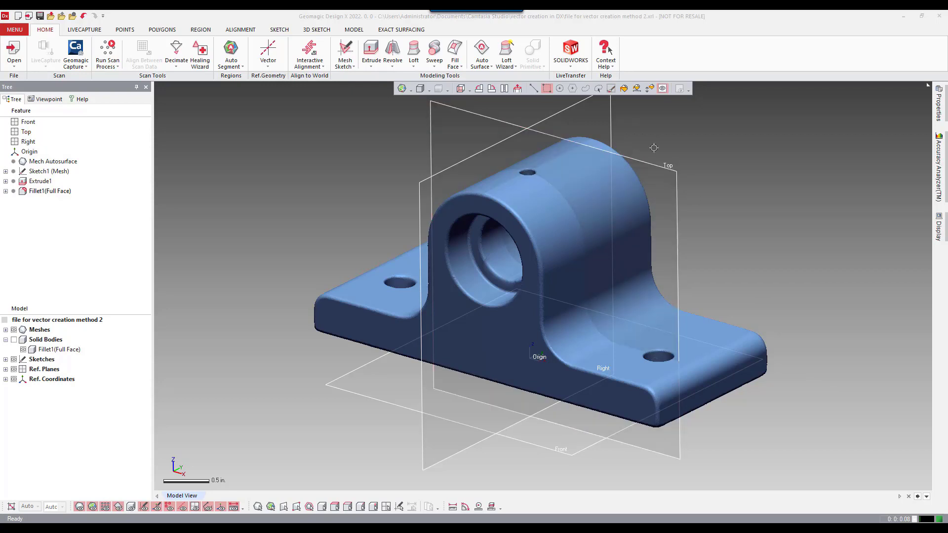
pyautogui.moveTo(702, 192); pyautogui.dragTo(679, 214, button='right')
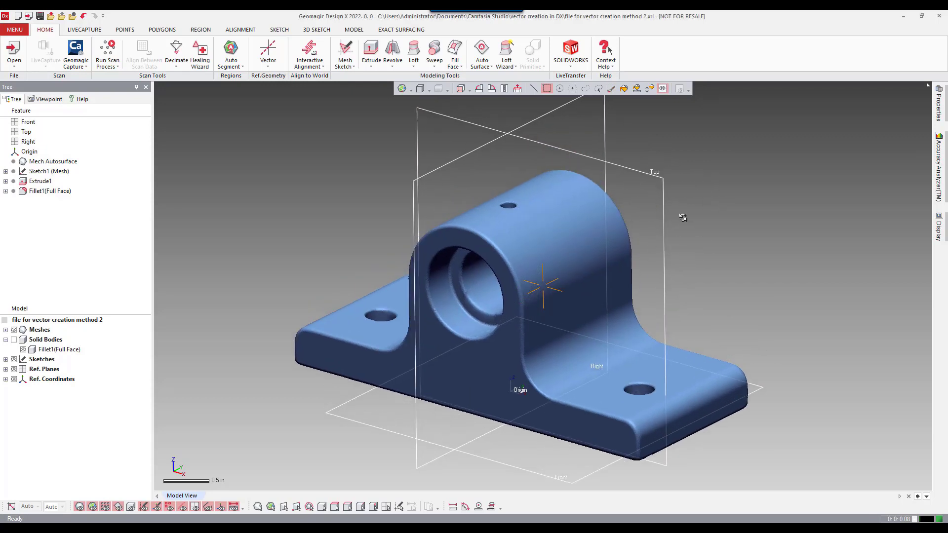
pyautogui.scroll(3, 679, 217)
pyautogui.keyDown('ctrl'); pyautogui.moveTo(712, 207); pyautogui.dragTo(713, 205, button='right'); pyautogui.keyUp('ctrl')
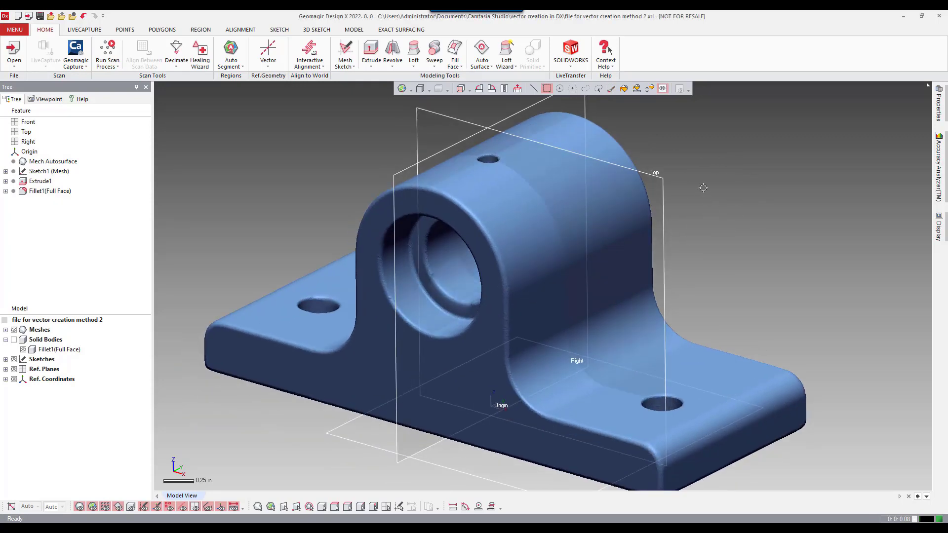
# Auto-segment the mesh into coloured regions and orbit to inspect the bore regions.
pyautogui.click(353, 30)
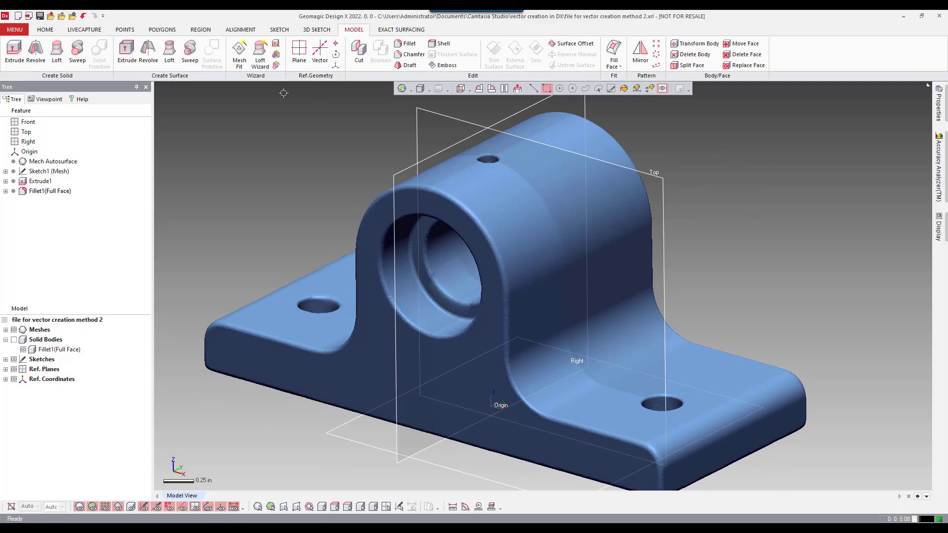
pyautogui.click(202, 30)
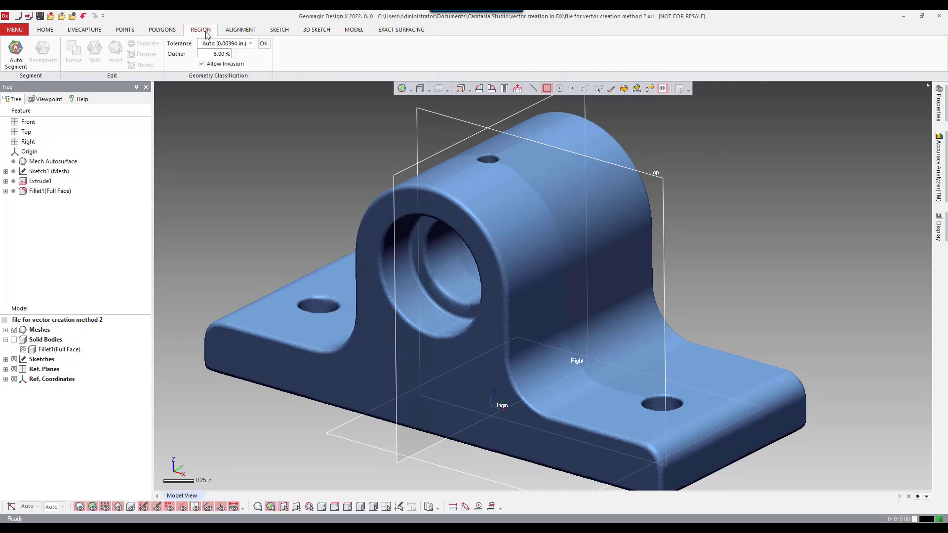
pyautogui.click(16, 52)
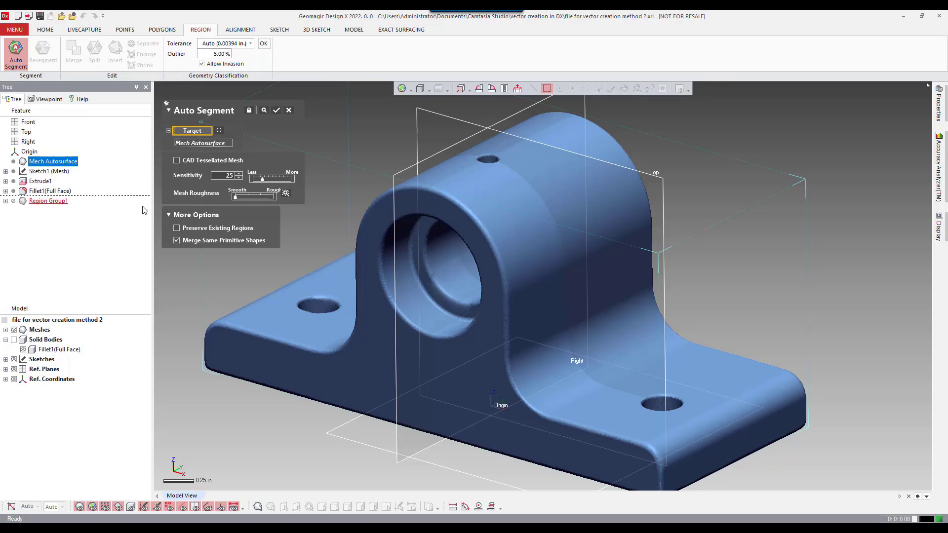
pyautogui.click(277, 111)
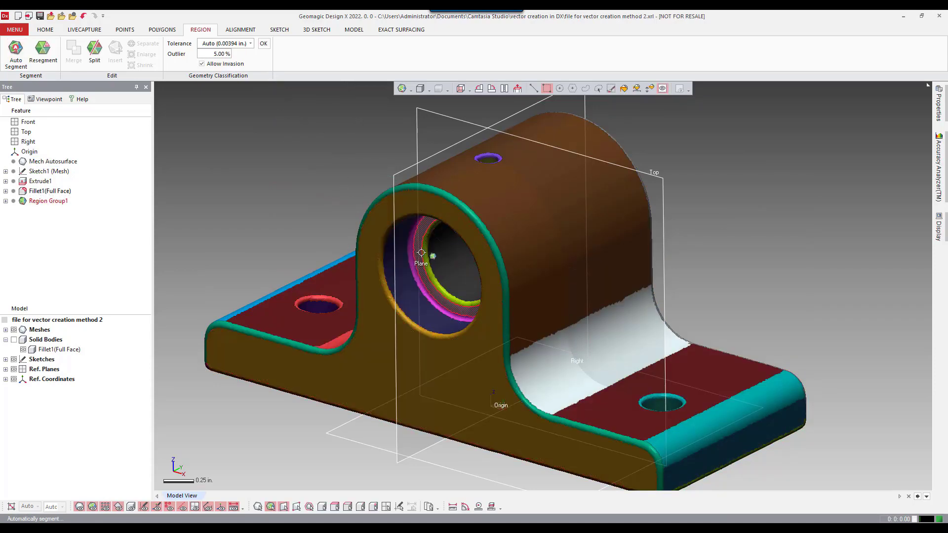
pyautogui.moveTo(418, 362)
pyautogui.mouseDown(button='right')
pyautogui.moveTo(484, 321)
pyautogui.moveTo(486, 330)
pyautogui.mouseUp(button='right')
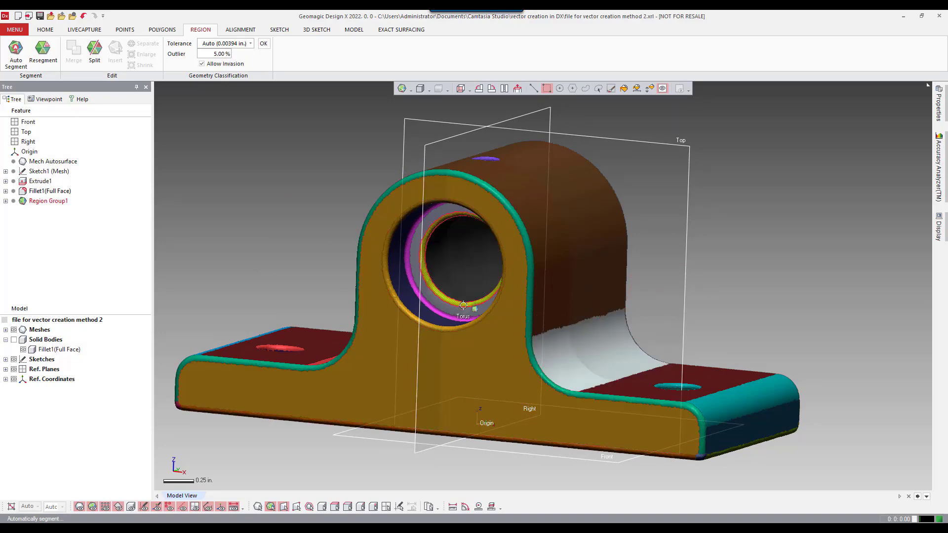
pyautogui.moveTo(464, 298); pyautogui.dragTo(541, 312, button='right')
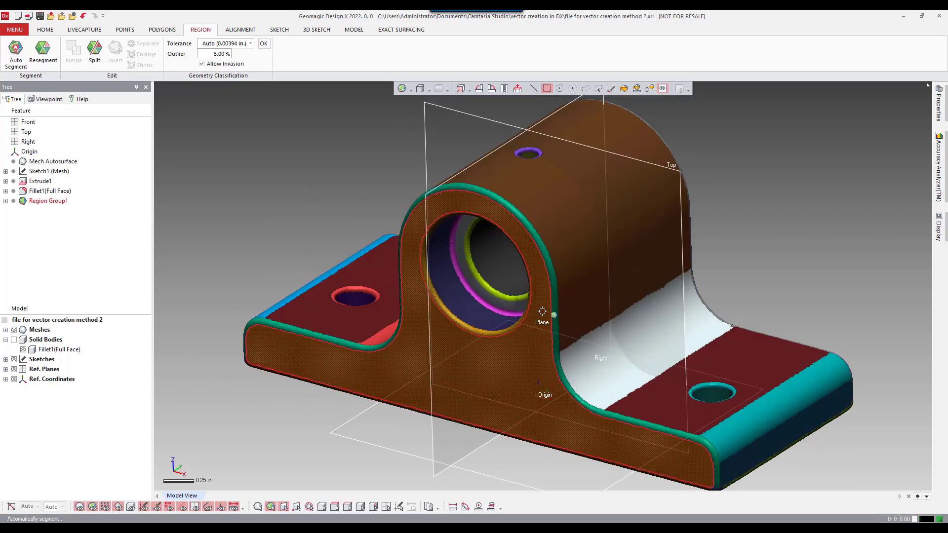
pyautogui.click(359, 31)
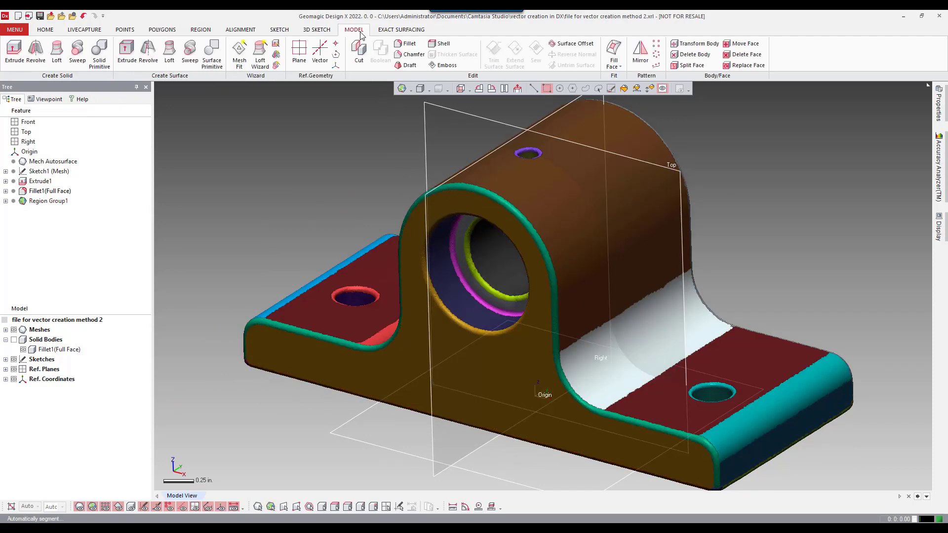
# Start the Revolution Wizard with Result Operator set to Solid Cut.
pyautogui.click(277, 55)
pyautogui.moveTo(435, 308); pyautogui.dragTo(495, 307, button='right')
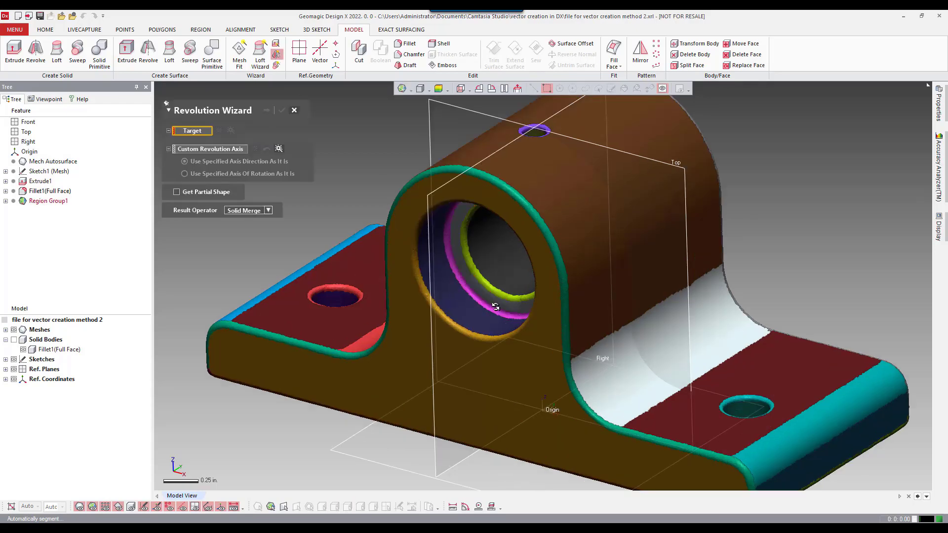
pyautogui.scroll(6, 447, 288)
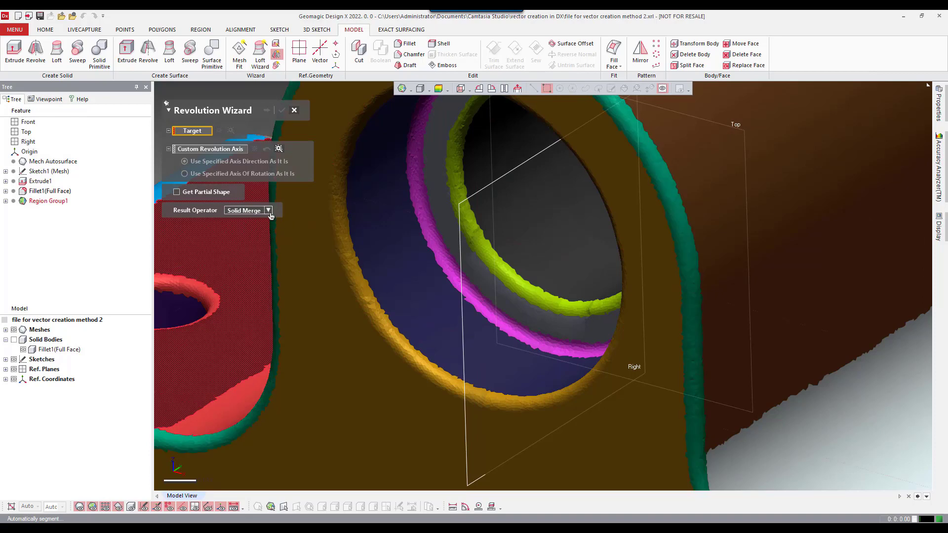
pyautogui.click(270, 211)
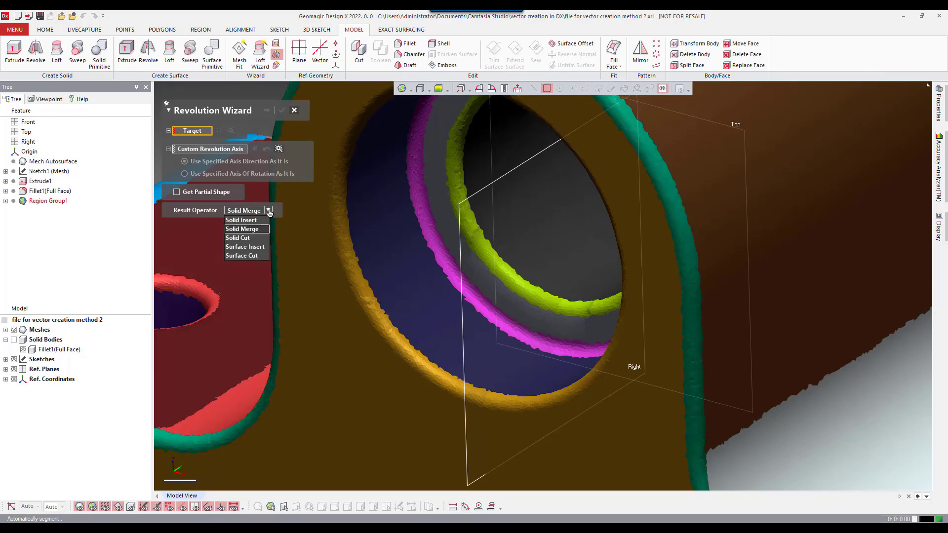
pyautogui.click(245, 238)
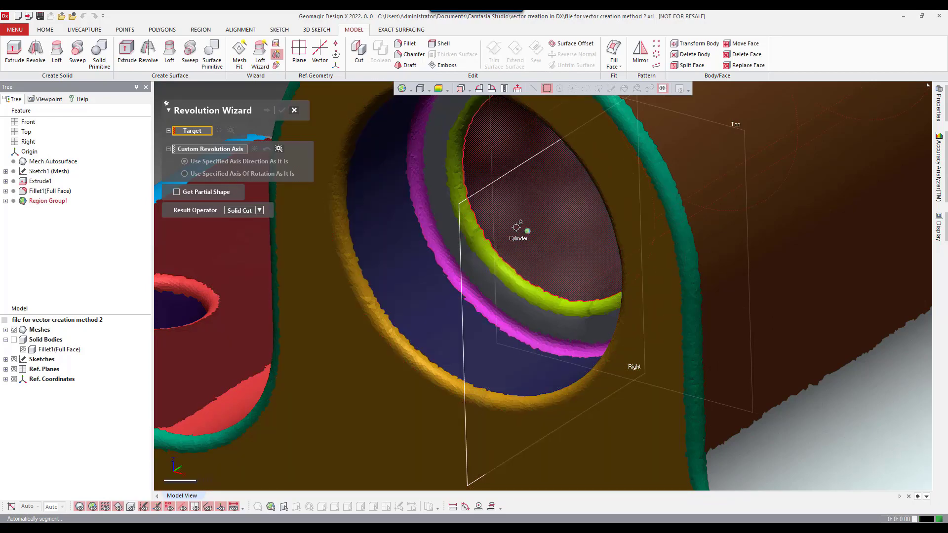
# Pick the bore's two cylinders, two tori and flat plane region as targets.
pyautogui.click(525, 239)
pyautogui.click(513, 276)
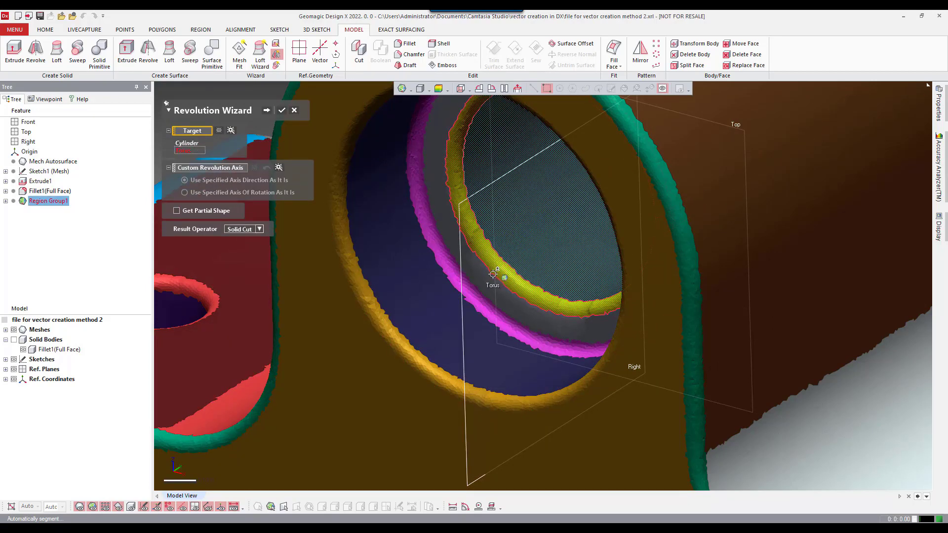
pyautogui.click(490, 280)
pyautogui.click(463, 297)
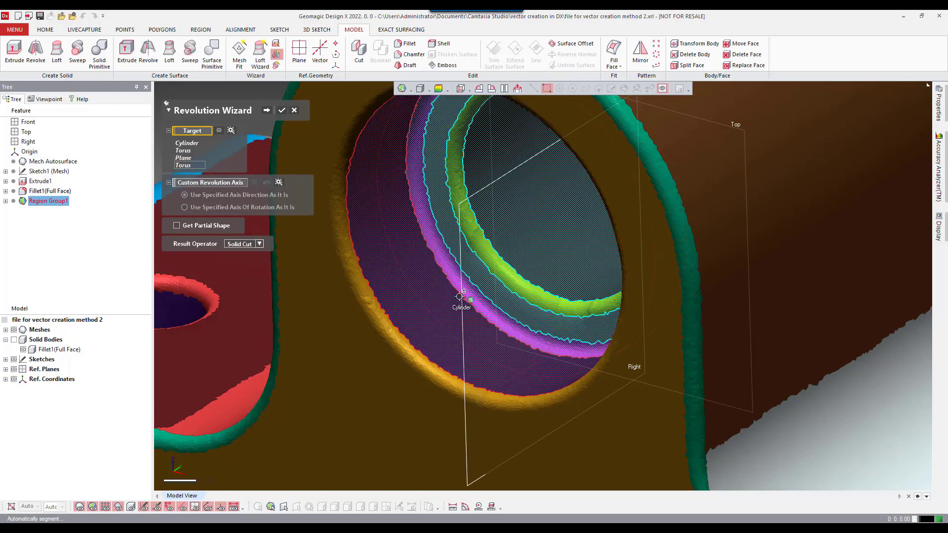
pyautogui.click(438, 300)
pyautogui.moveTo(439, 300); pyautogui.dragTo(442, 300, button='right')
pyautogui.scroll(-2, 423, 275)
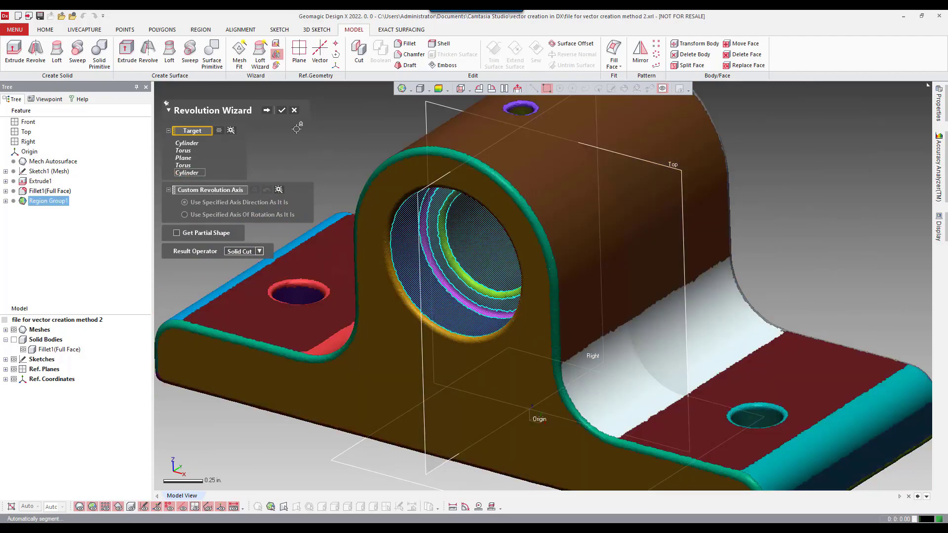
# Advance the Revolution Wizard to its sketch stage and inspect the profiles from below and edge-on.
pyautogui.click(266, 110)
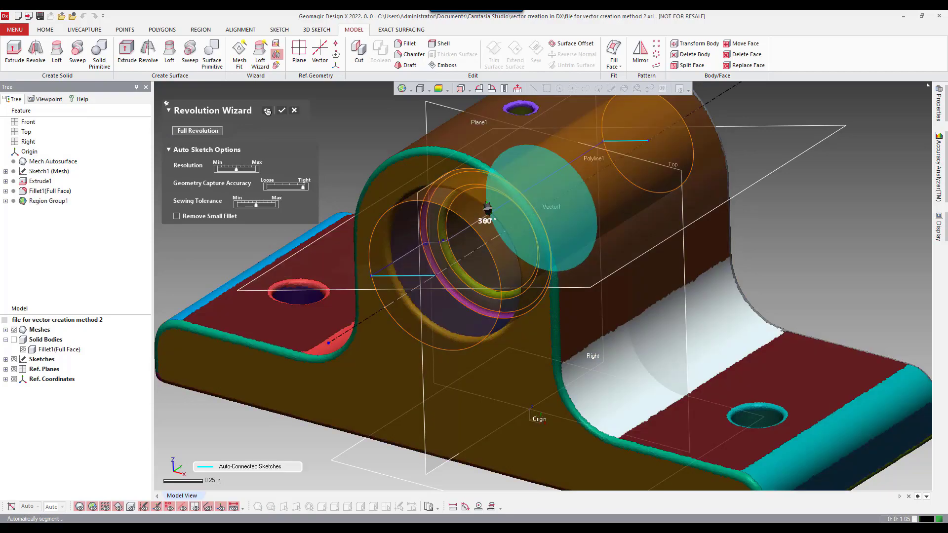
pyautogui.moveTo(510, 245)
pyautogui.mouseDown(button='right')
pyautogui.moveTo(564, 377)
pyautogui.moveTo(537, 387)
pyautogui.mouseUp(button='right')
pyautogui.scroll(-5, 538, 388)
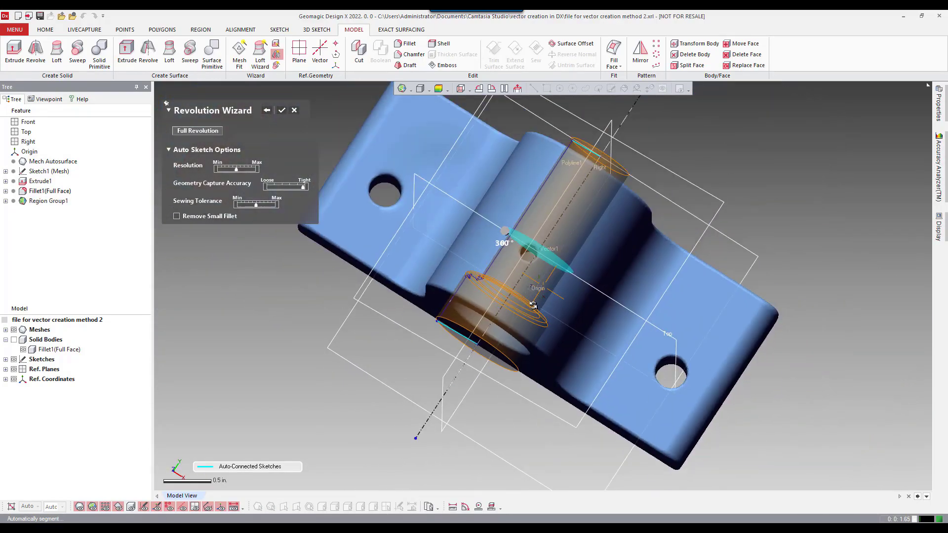
pyautogui.scroll(5, 461, 273)
pyautogui.scroll(6, 497, 302)
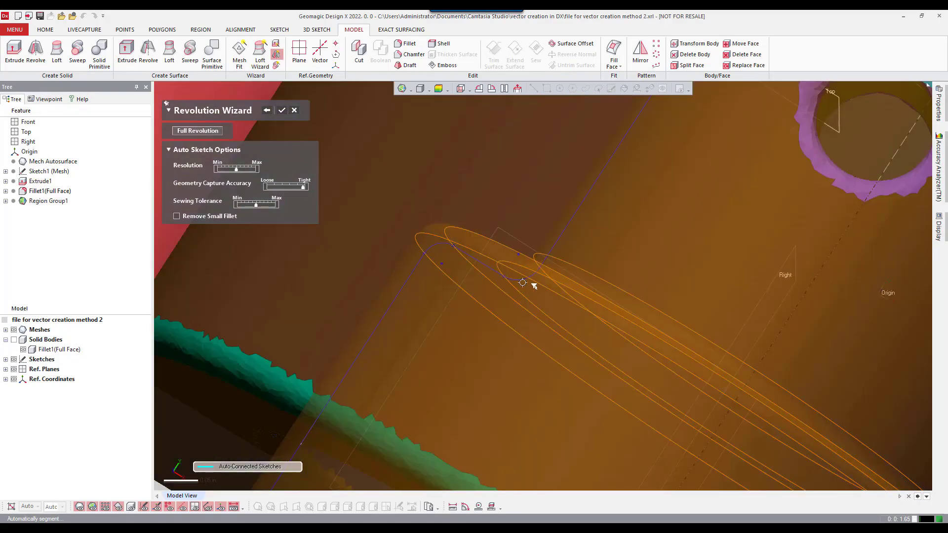
pyautogui.moveTo(534, 286)
pyautogui.mouseDown(button='right')
pyautogui.moveTo(519, 295)
pyautogui.moveTo(547, 268)
pyautogui.mouseUp(button='right')
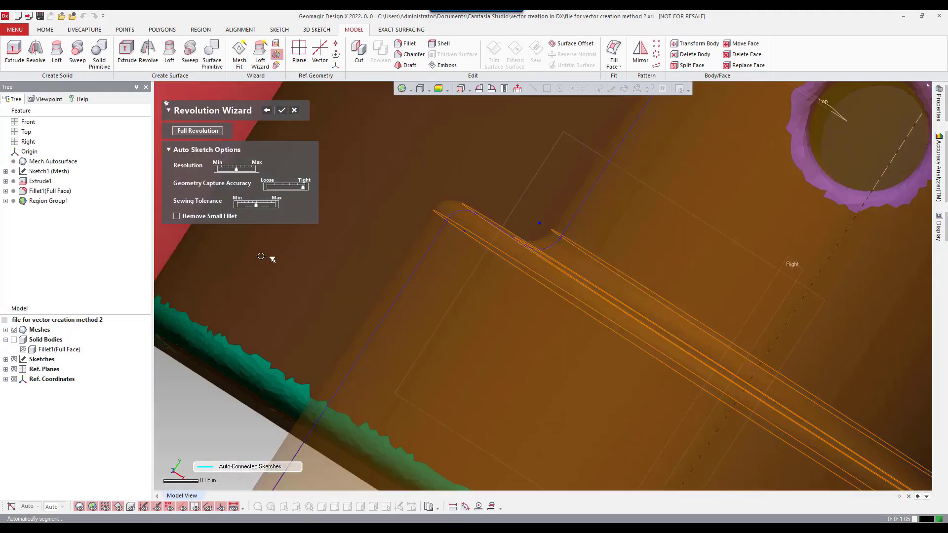
# Turn on Remove Small Fillet for radii under 0.2 in and check the full revolve preview.
pyautogui.click(185, 217)
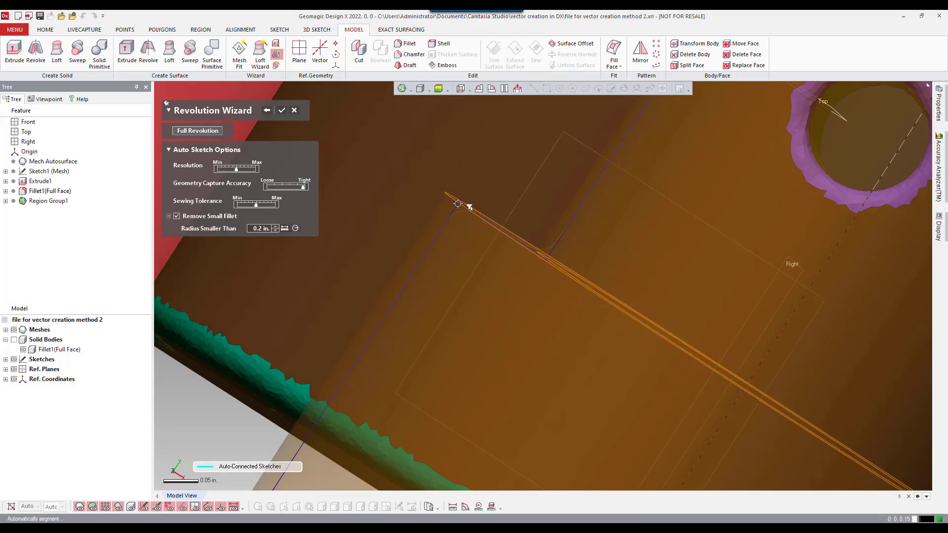
pyautogui.scroll(-5, 561, 275)
pyautogui.scroll(5, 561, 277)
pyautogui.scroll(-5, 561, 281)
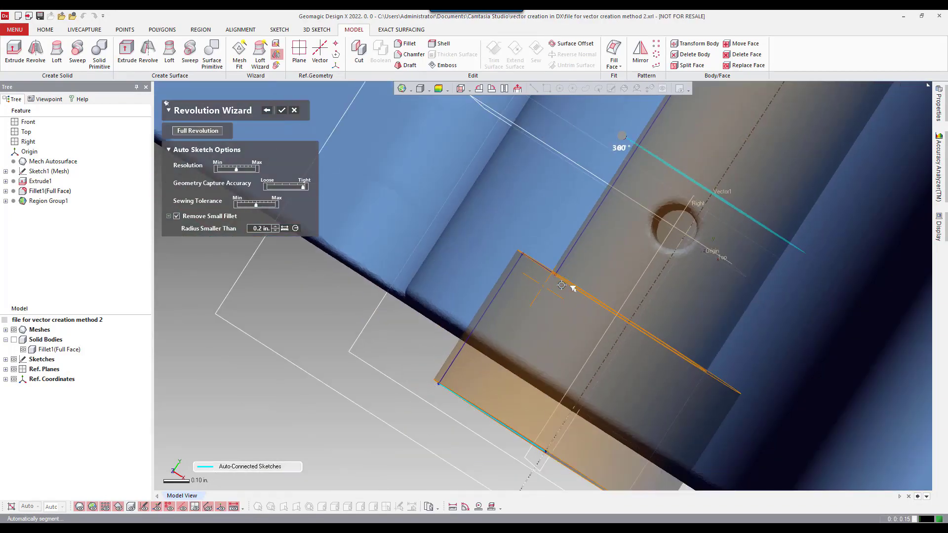
pyautogui.moveTo(572, 288); pyautogui.dragTo(442, 298, button='right')
pyautogui.moveTo(563, 328); pyautogui.dragTo(494, 317, button='right')
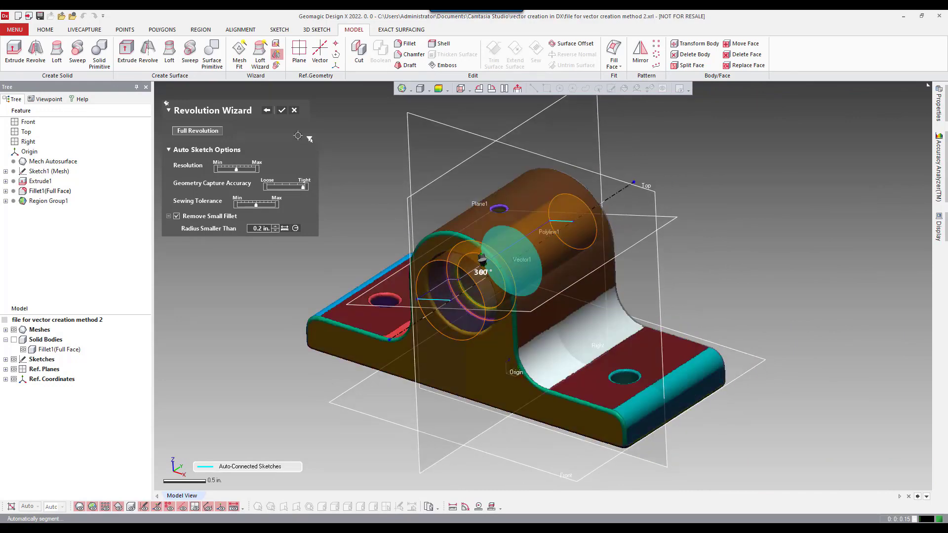
# Accept the wizard to cut the bore as Revolve1 (Cut) and inspect the finished part.
pyautogui.click(281, 111)
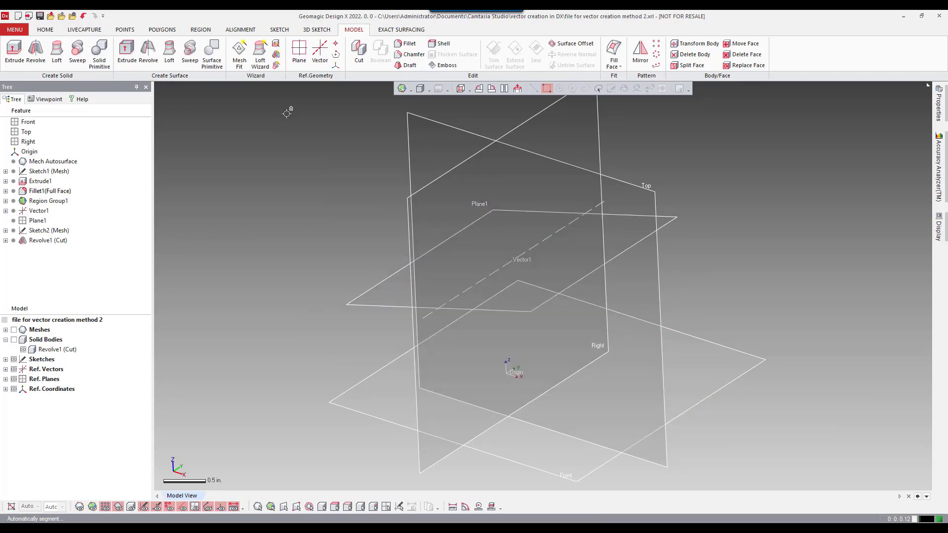
pyautogui.moveTo(346, 218); pyautogui.dragTo(546, 296, button='right')
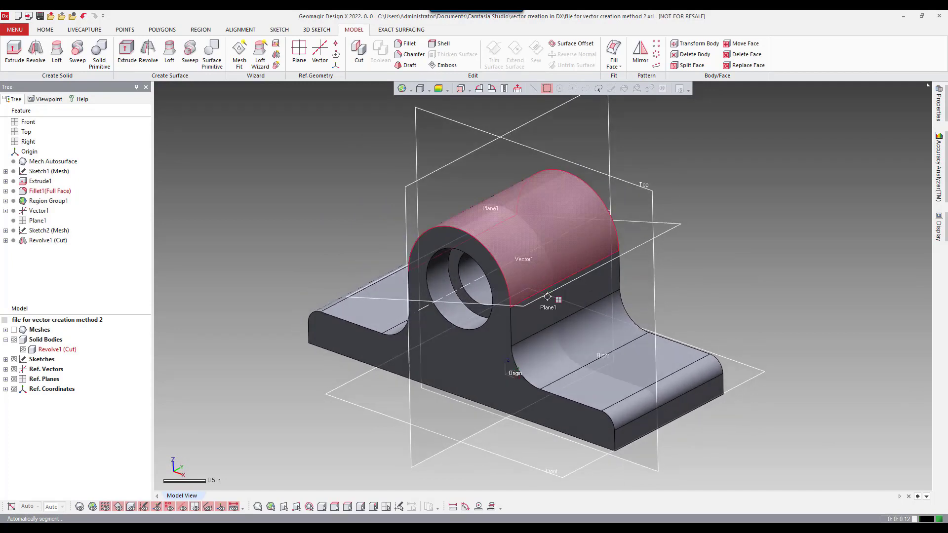
# Measure the angle from the Top plane to Vector1 with Measure Angle.
pyautogui.click(466, 507)
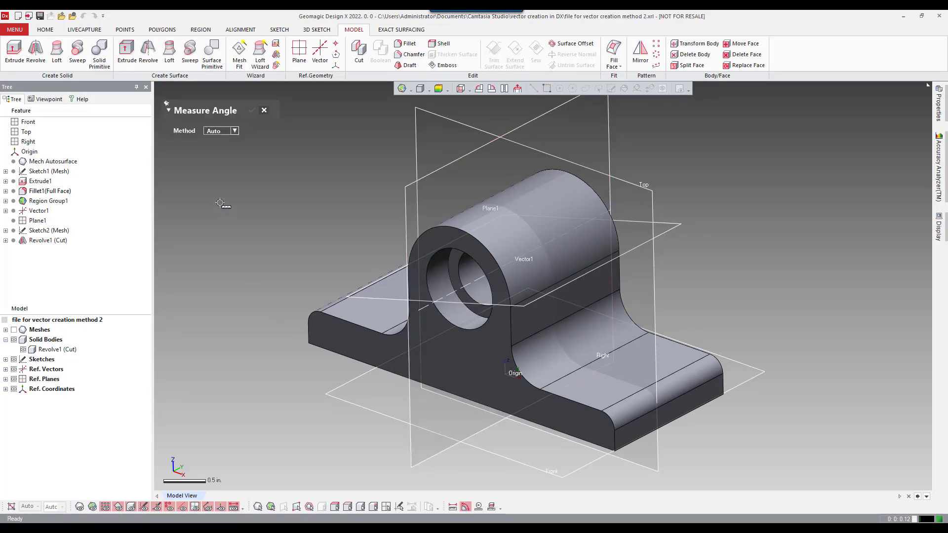
pyautogui.click(638, 193)
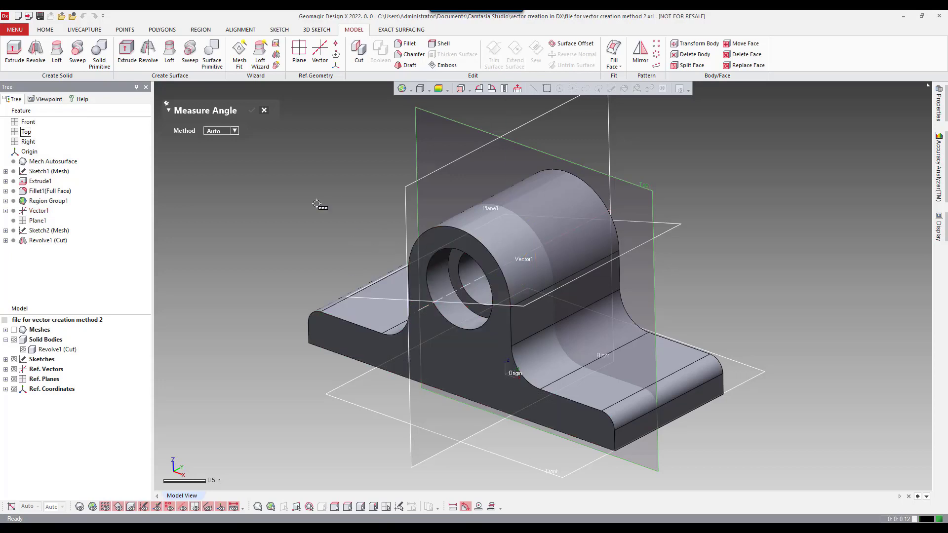
# Close the angle measurement, undo the revolve cut, and show the mesh instead of the body.
pyautogui.click(264, 111)
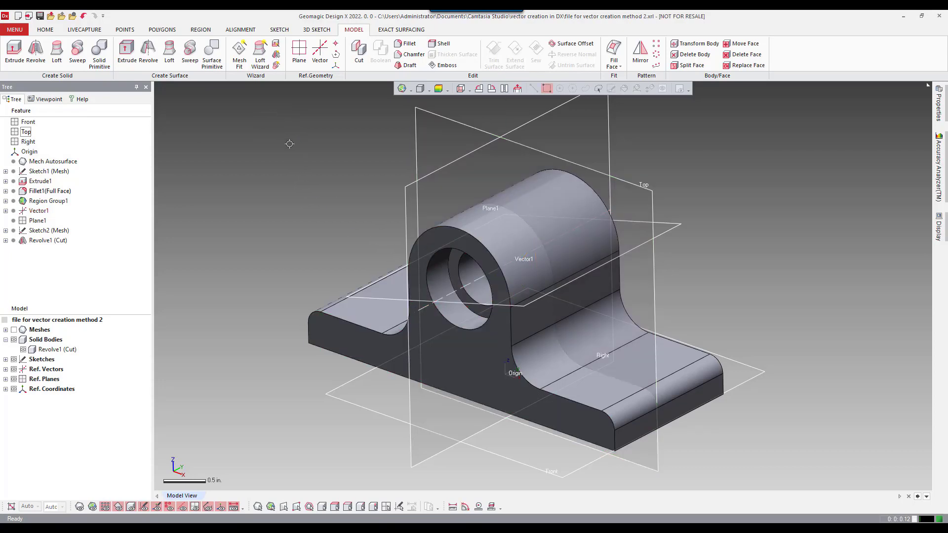
pyautogui.hotkey('ctrl', 'z')
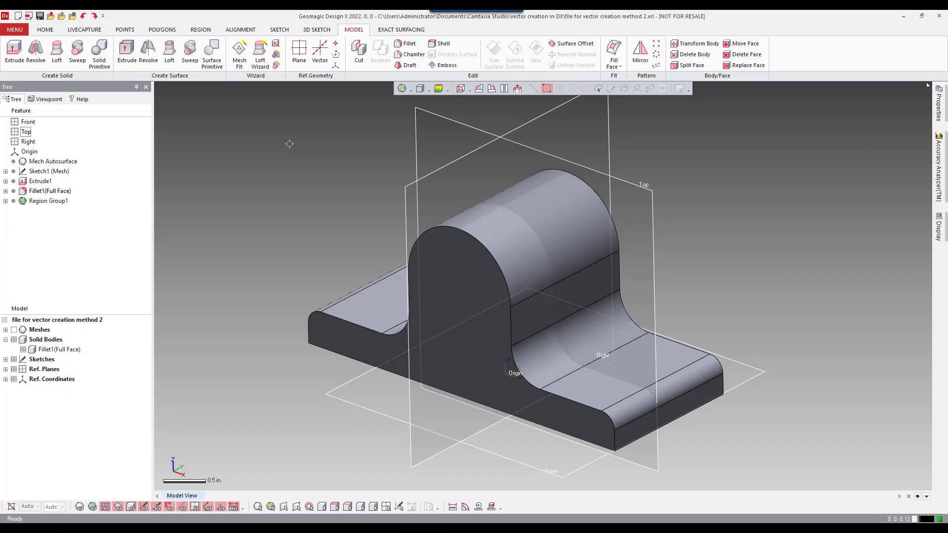
pyautogui.hotkey('ctrl', '5')
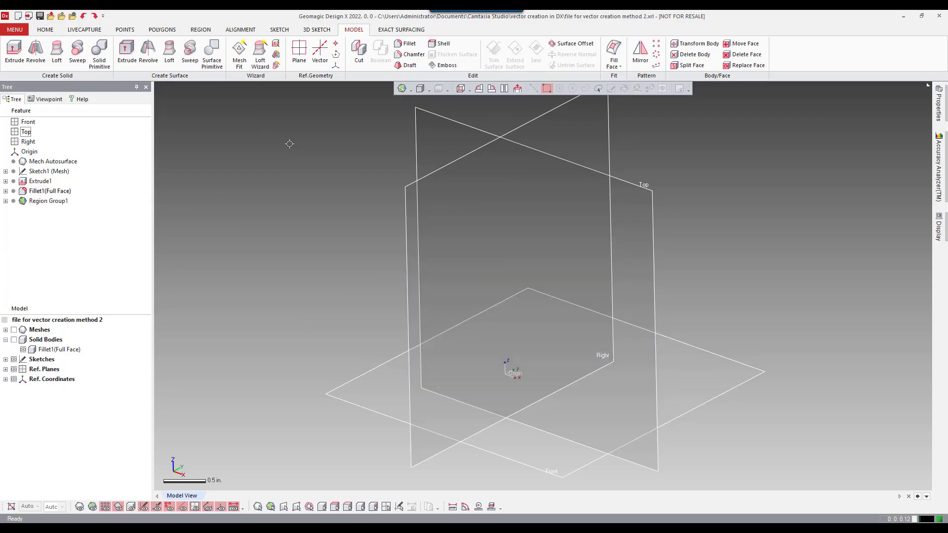
pyautogui.hotkey('ctrl', '1')
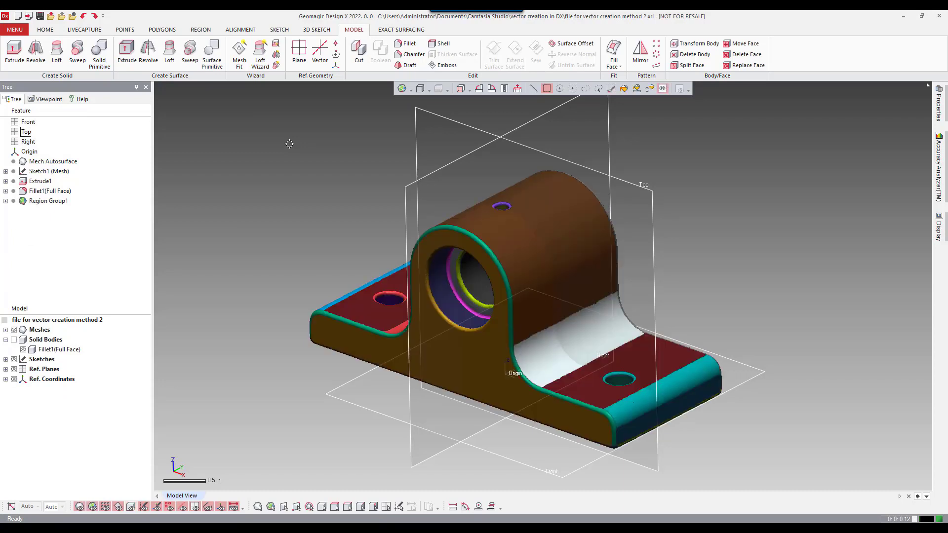
# Start a new Revolution Wizard targeting the bore's two cylinders, two tori and plane region.
pyautogui.click(276, 54)
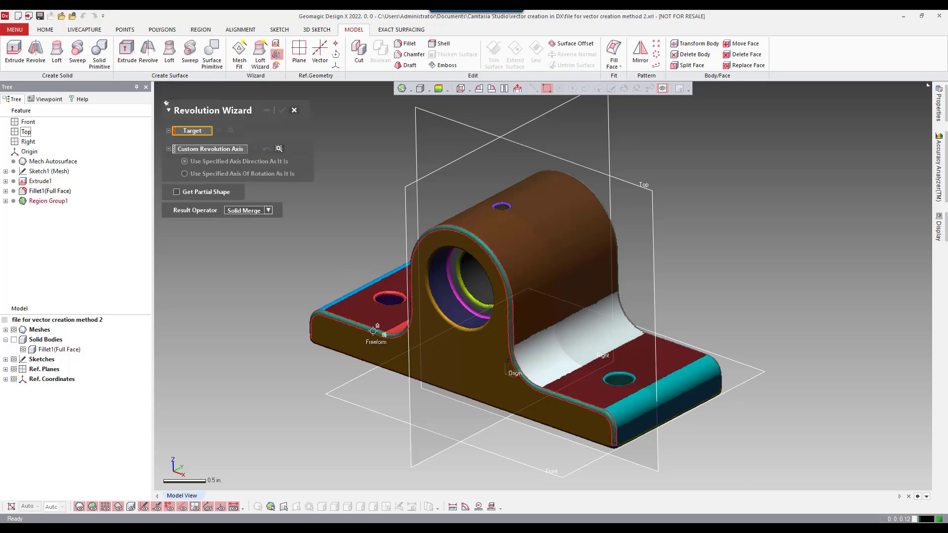
pyautogui.scroll(5, 374, 331)
pyautogui.click(656, 205)
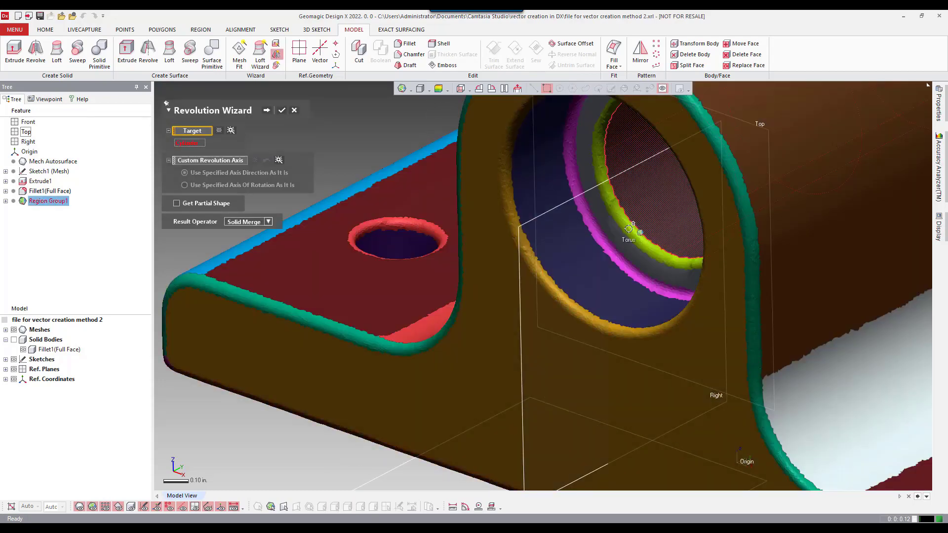
pyautogui.click(628, 229)
pyautogui.click(619, 256)
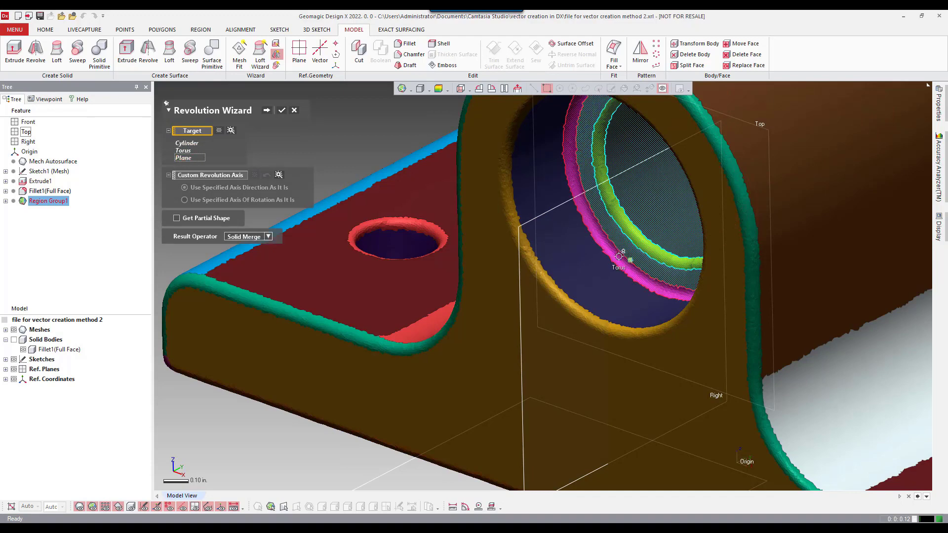
pyautogui.click(621, 274)
pyautogui.click(606, 290)
pyautogui.scroll(-3, 478, 273)
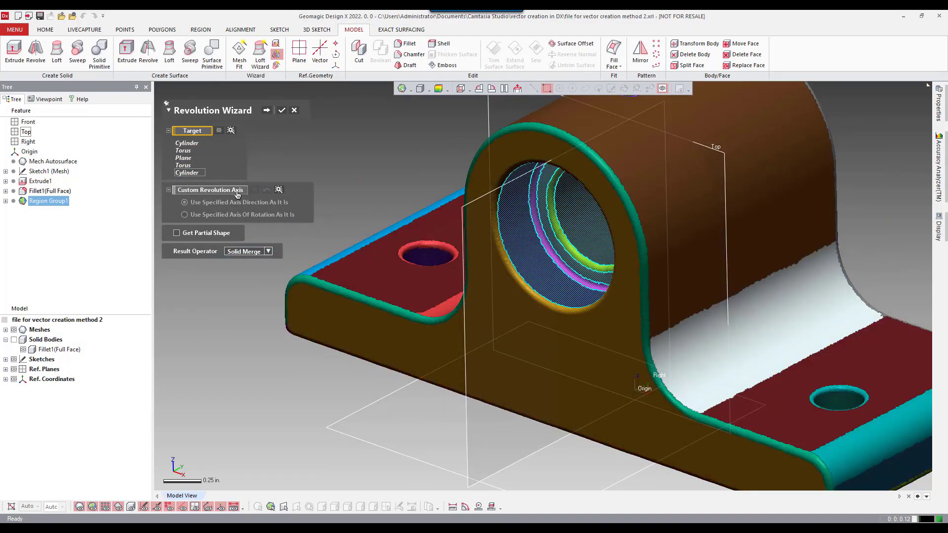
pyautogui.scroll(-2, 355, 199)
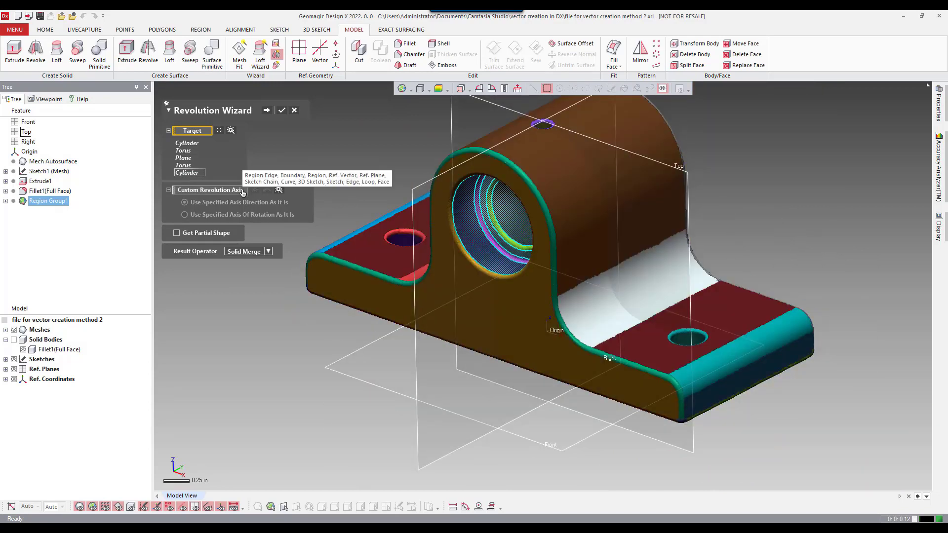
pyautogui.click(243, 192)
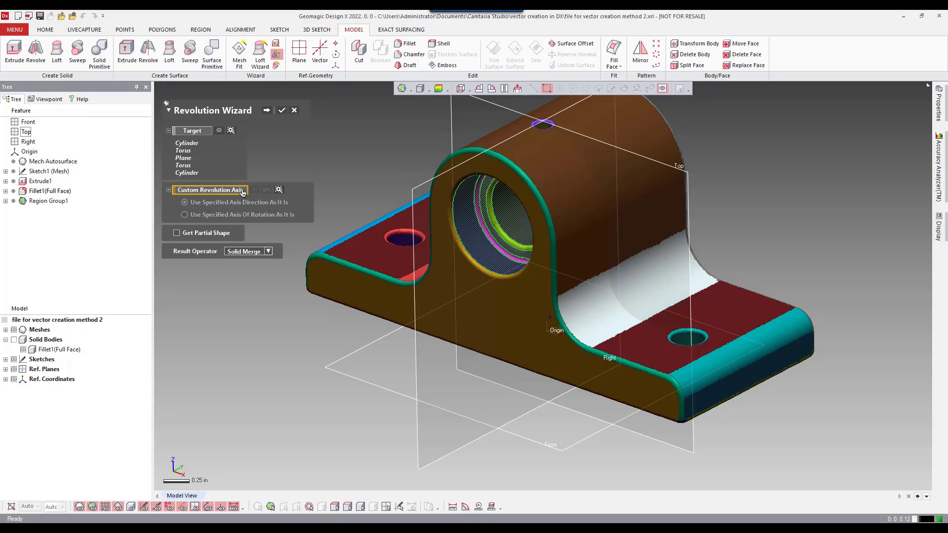
# Revolve about a custom axis from the Top plane with Solid Cut, re-creating Revolve1 (Cut).
pyautogui.click(685, 183)
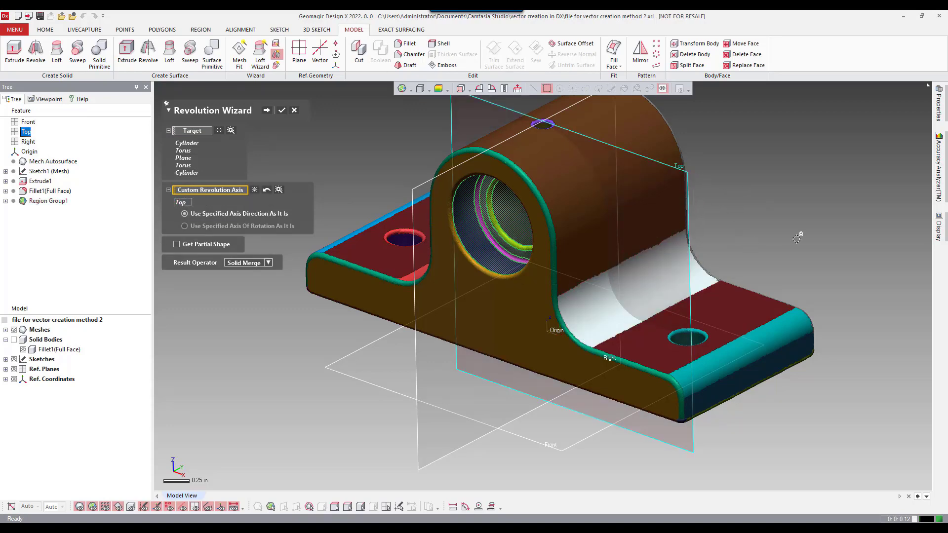
pyautogui.click(265, 263)
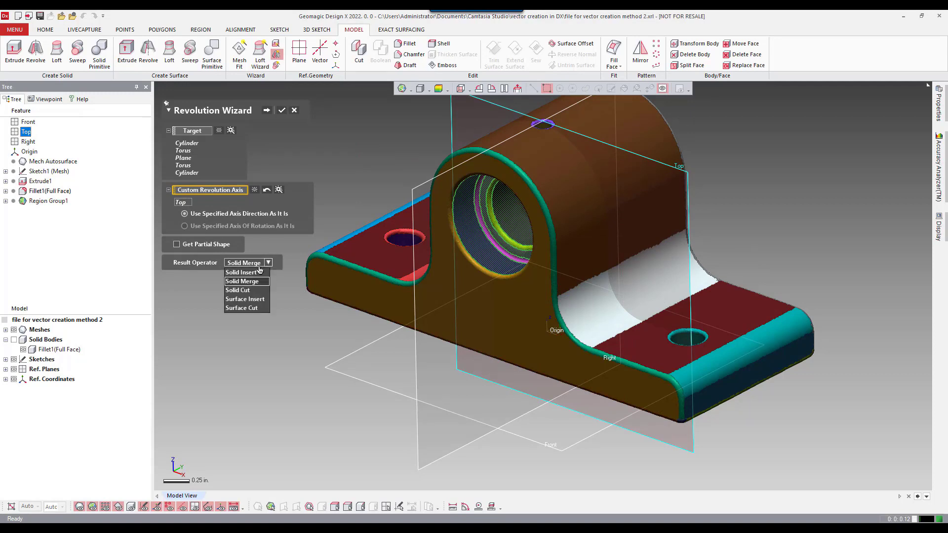
pyautogui.click(253, 291)
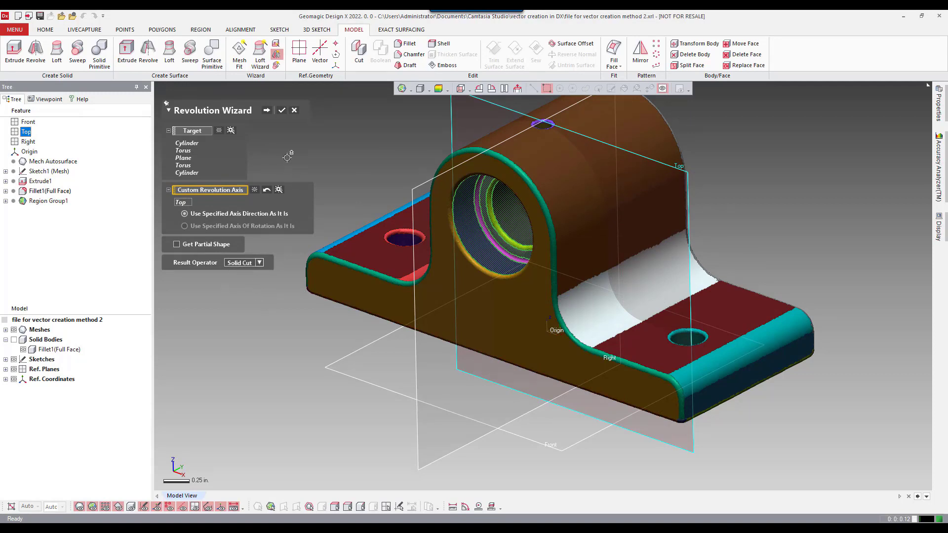
pyautogui.click(267, 111)
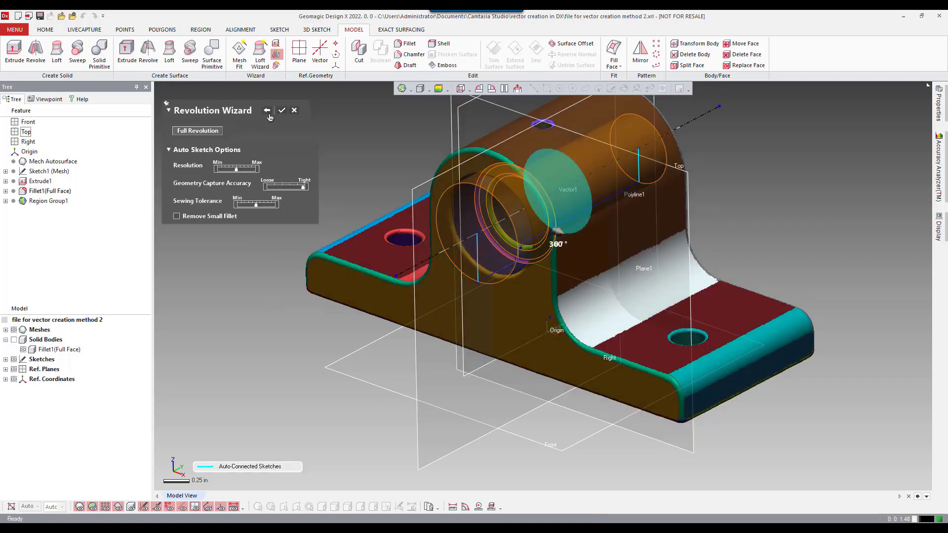
pyautogui.moveTo(511, 235); pyautogui.dragTo(370, 162, button='right')
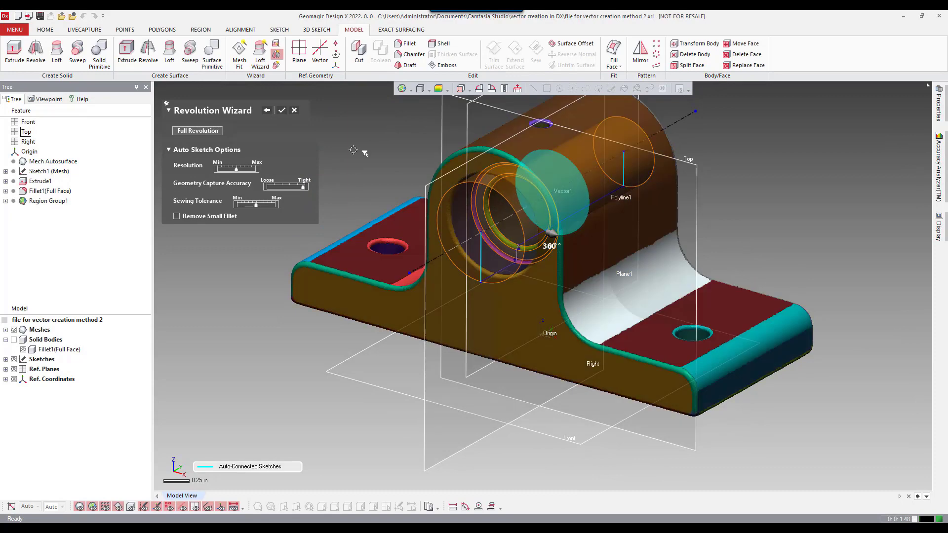
pyautogui.click(282, 111)
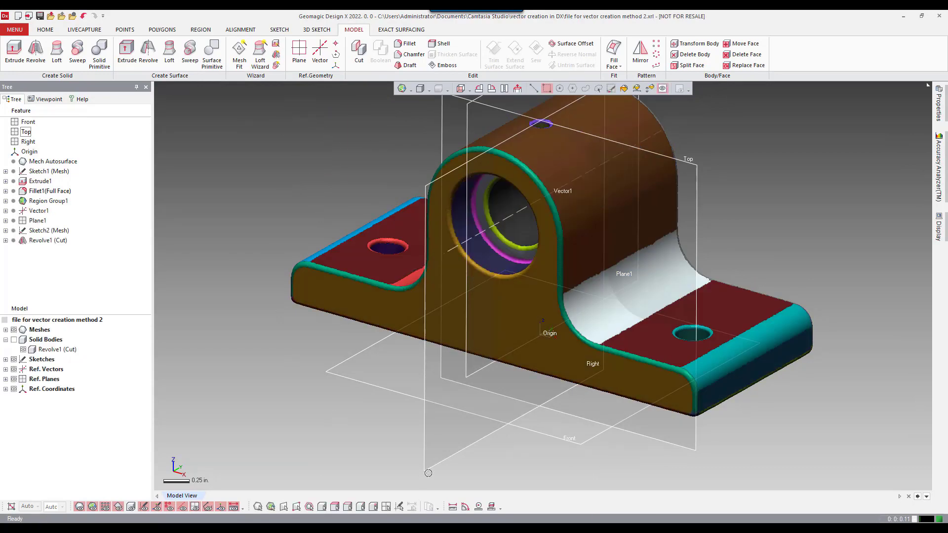
# Measure the angle between the Top plane and Vector1, confirming 90°.
pyautogui.click(465, 506)
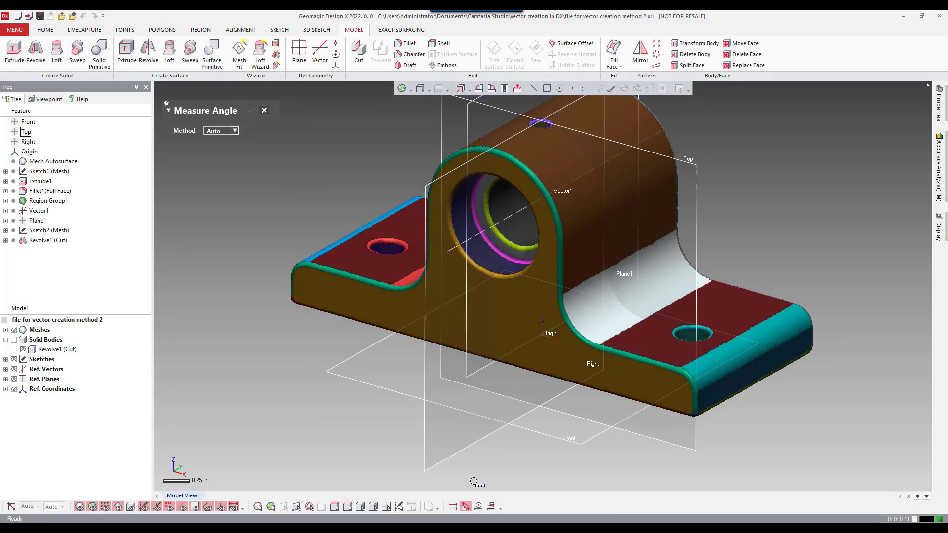
pyautogui.click(697, 218)
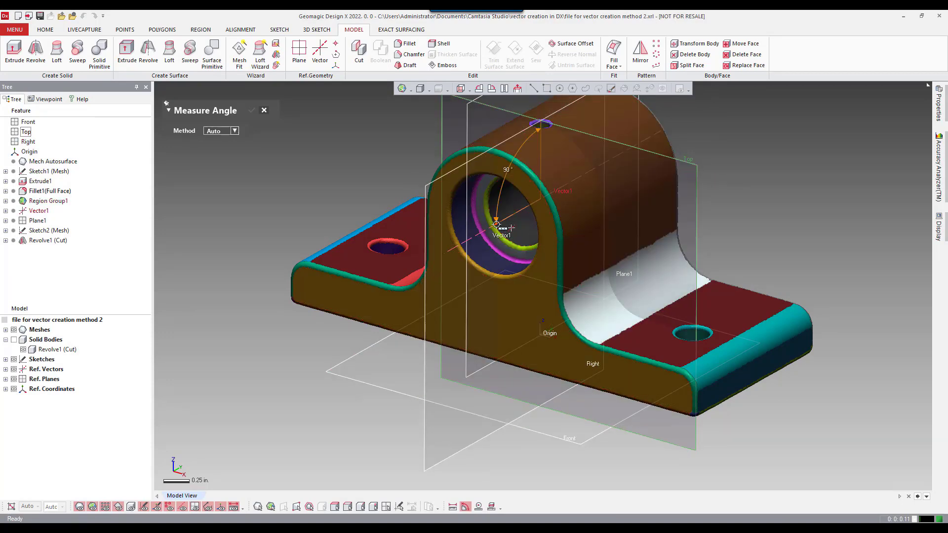